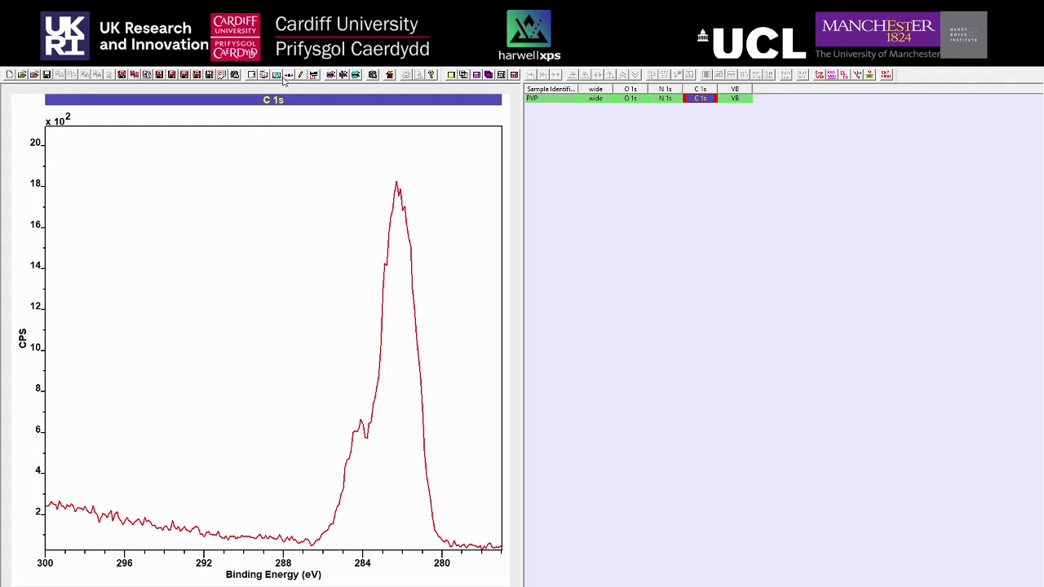
- Create a Shirley-background C 1s region spanning roughly 287.4 to 278.8 eV
click(278, 75)
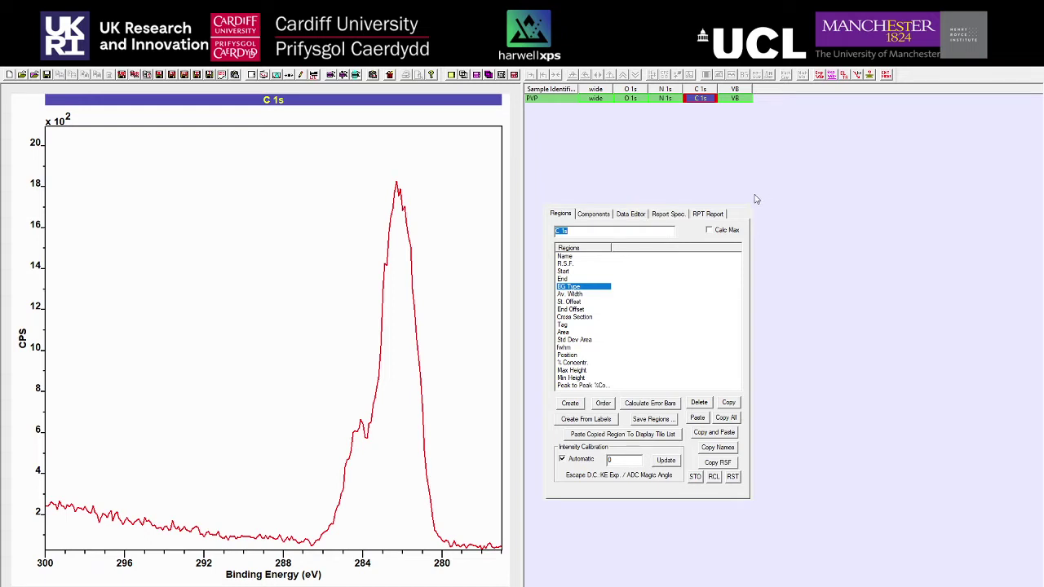
click(570, 404)
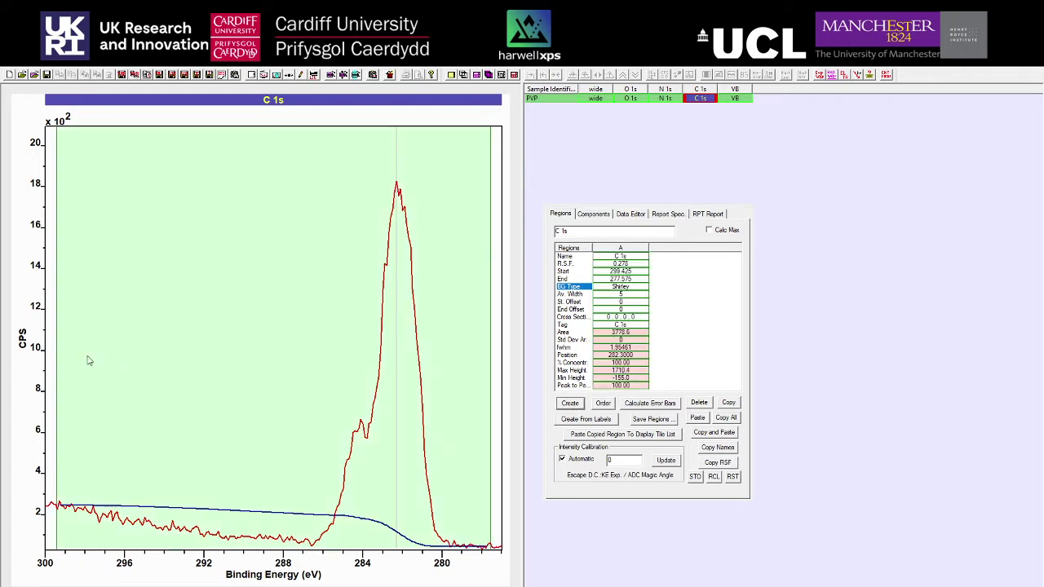
drag(308, 384, 295, 381)
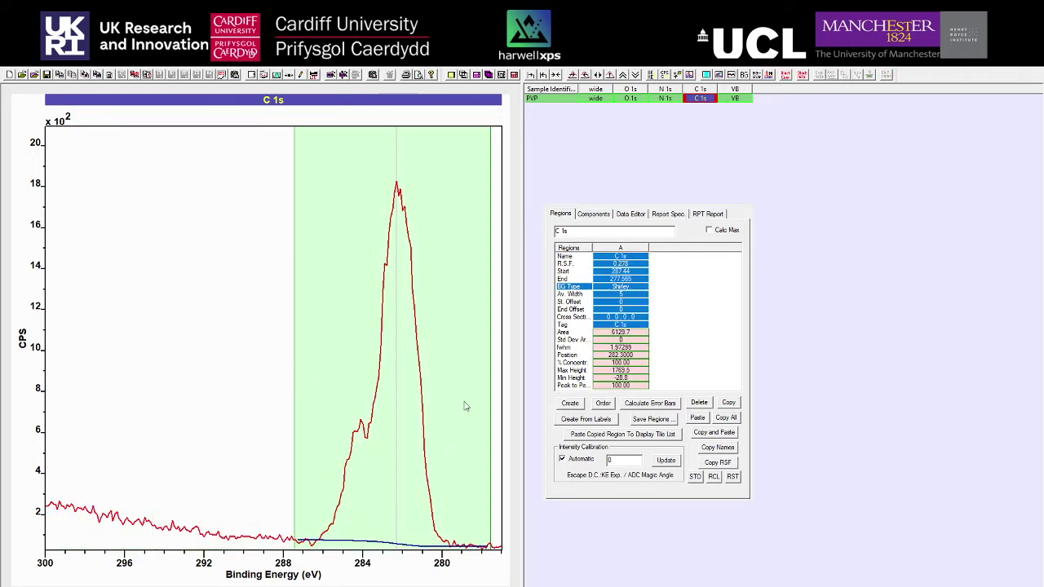
drag(490, 400, 481, 404)
drag(298, 400, 297, 401)
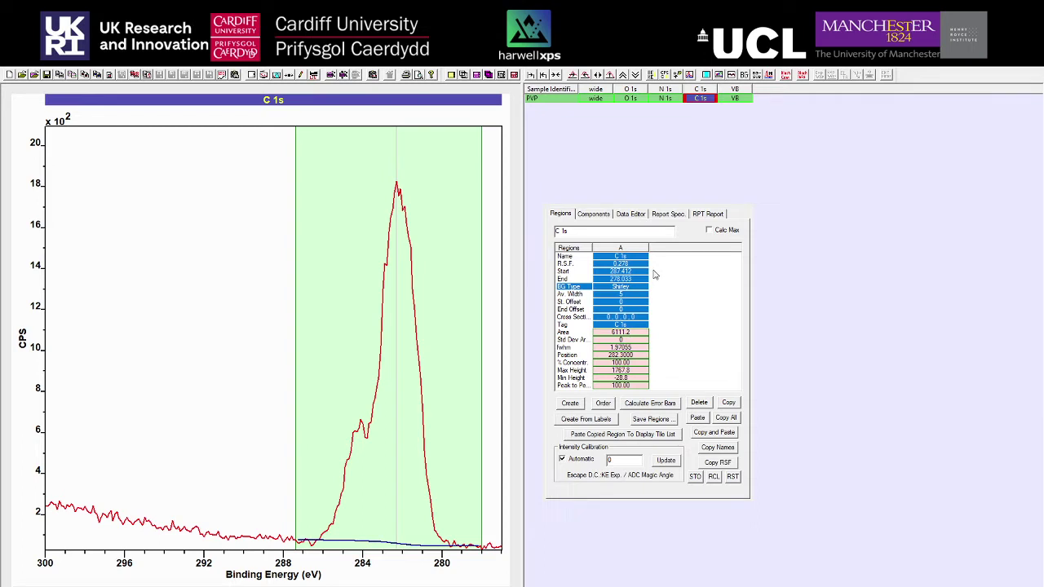
click(597, 215)
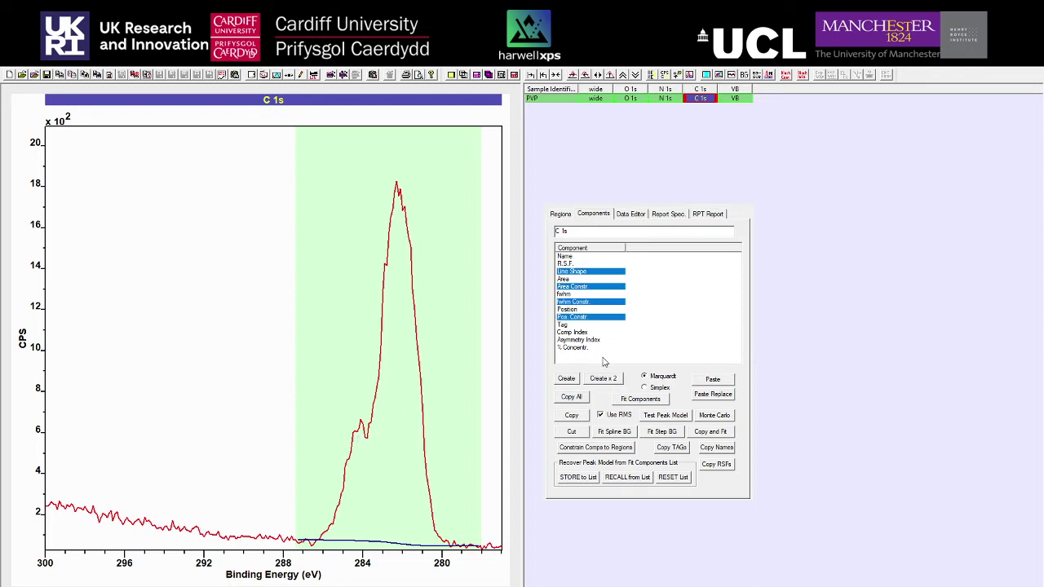
- Fit a GL(30) component to the main C 1s peak's full height, then create a second component
click(570, 379)
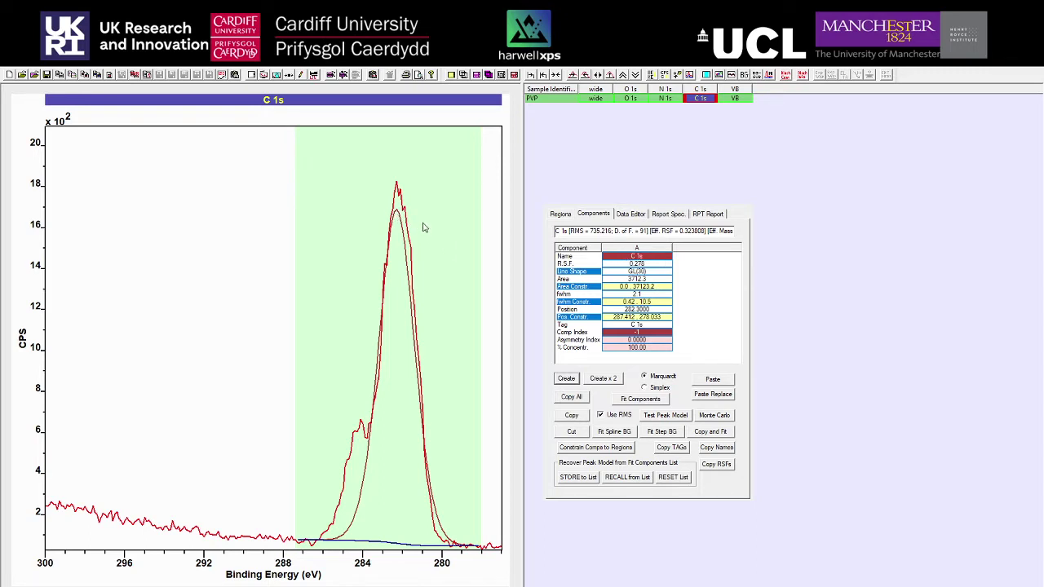
drag(397, 215, 400, 261)
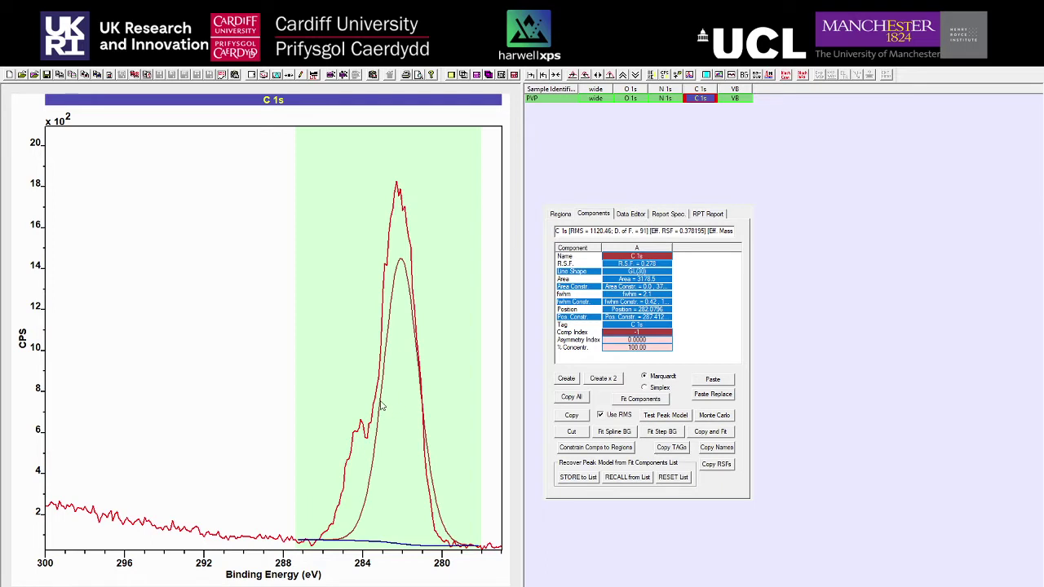
drag(380, 406, 389, 405)
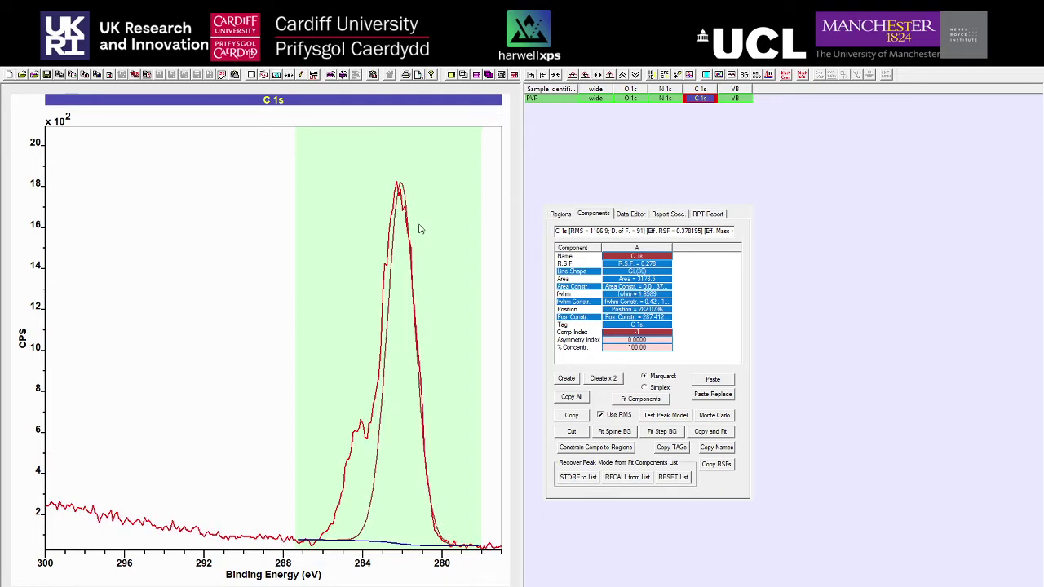
click(384, 369)
mouse_move(375, 375)
mouse_down()
mouse_move(358, 383)
mouse_move(385, 391)
mouse_up()
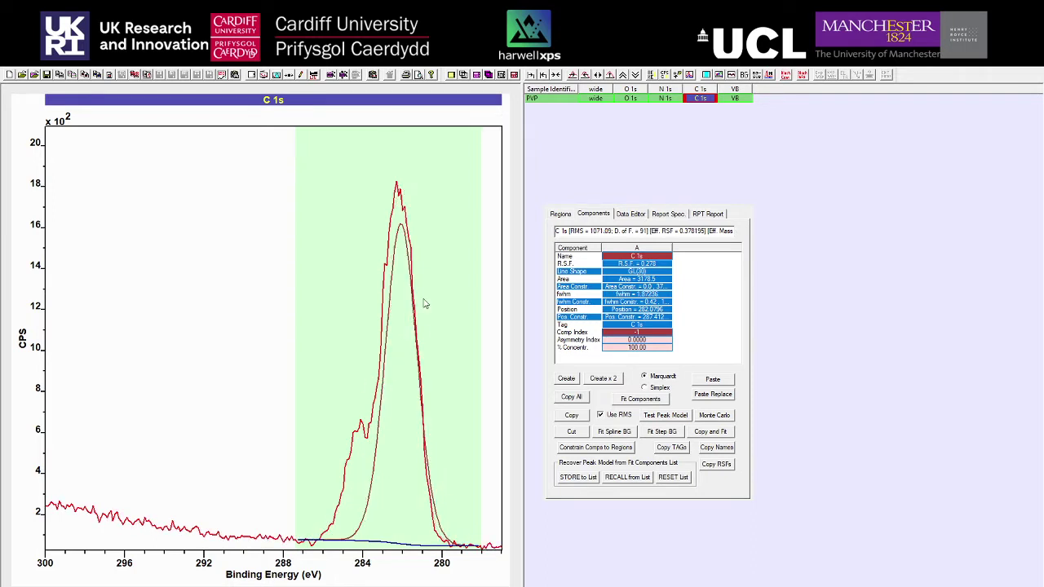
drag(403, 229, 398, 196)
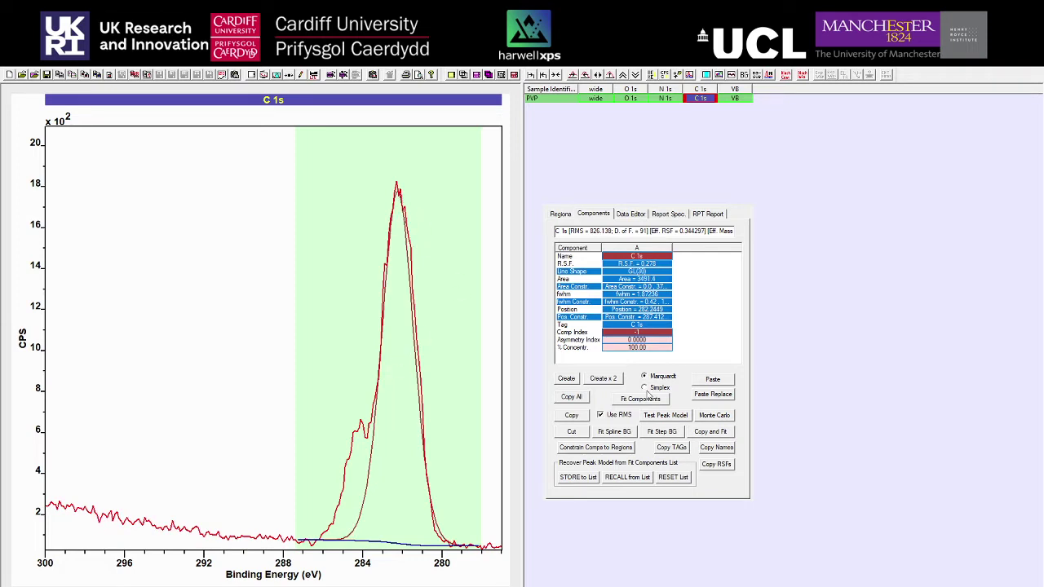
click(568, 379)
- Place component B on the ~284 eV shoulder and refit, giving 84.08% and 15.92%
drag(356, 457, 364, 438)
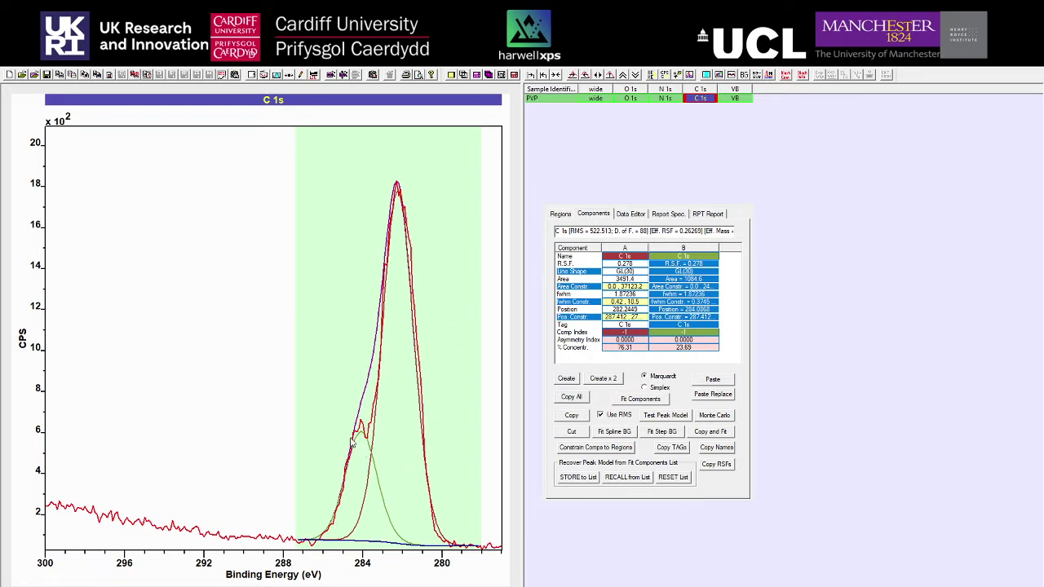
click(648, 400)
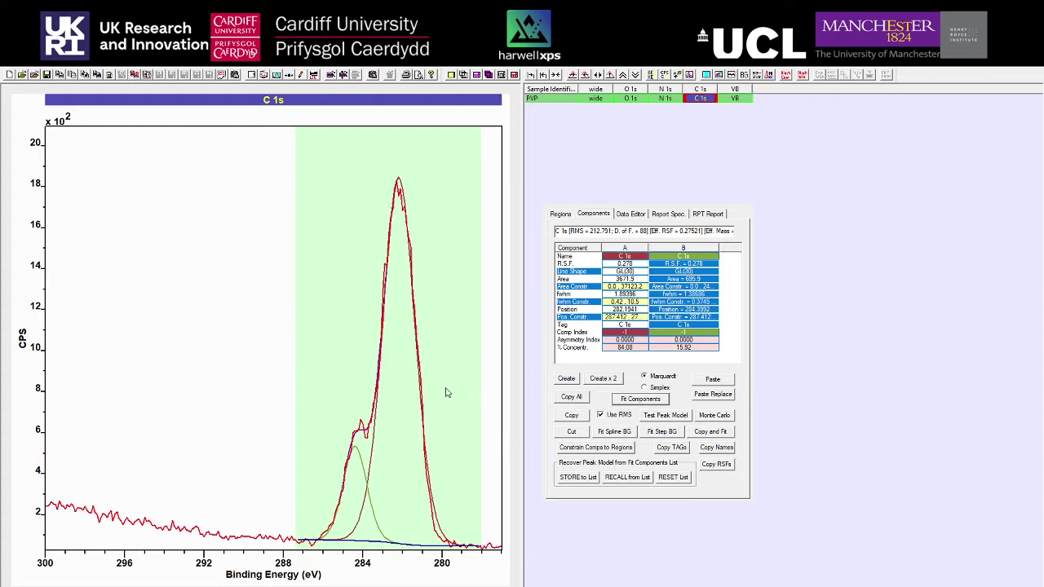
- Check both components' FWHM constraints and switch component A from GL(30) to an asymmetric LA shape
click(631, 278)
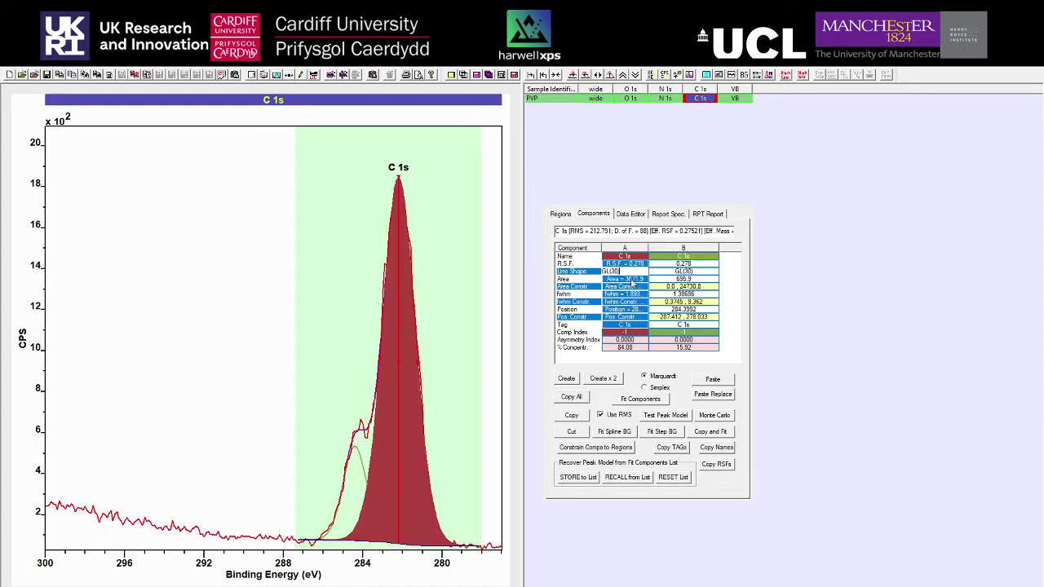
click(693, 292)
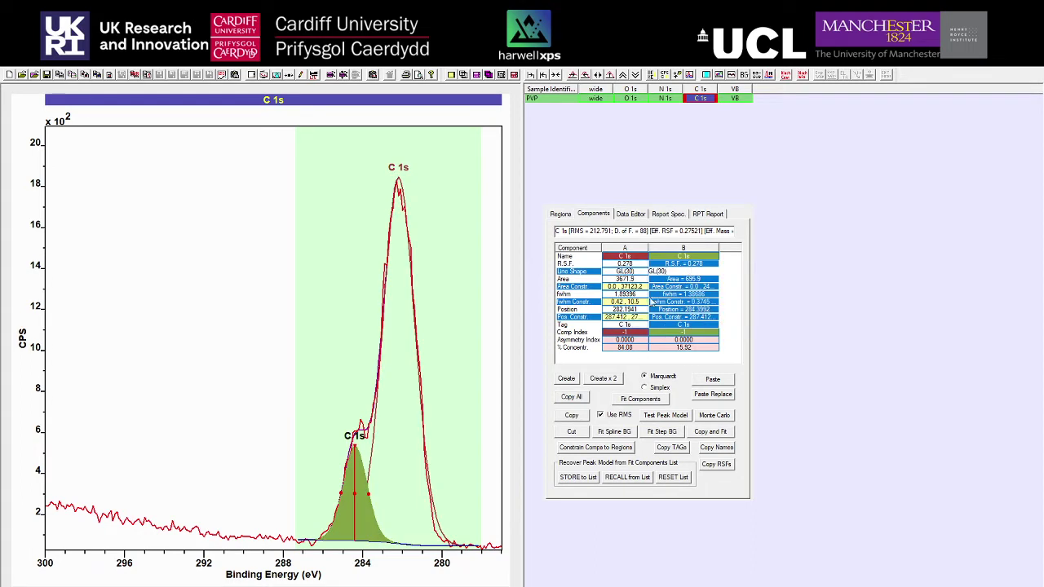
click(625, 294)
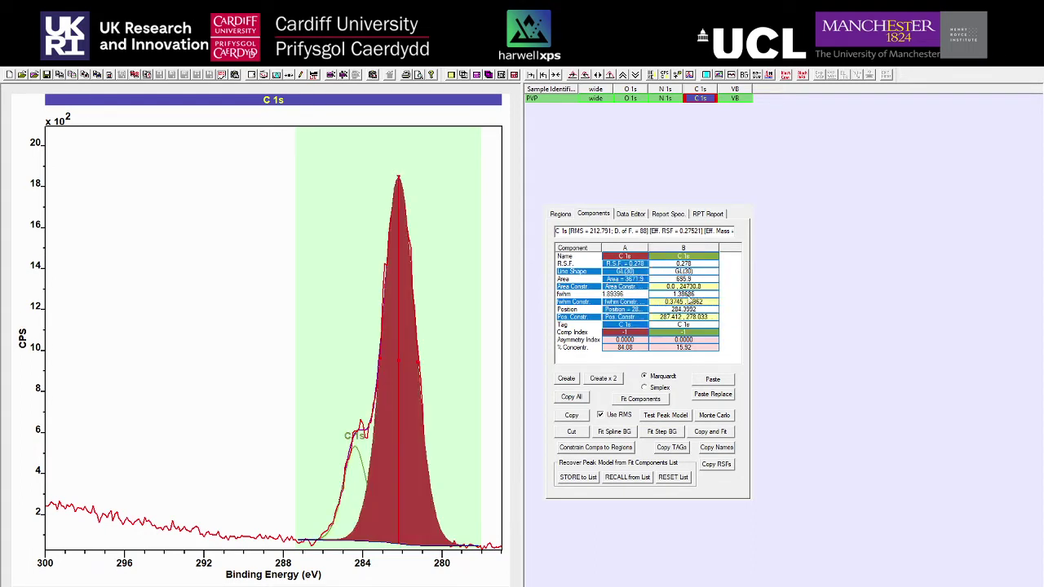
click(628, 302)
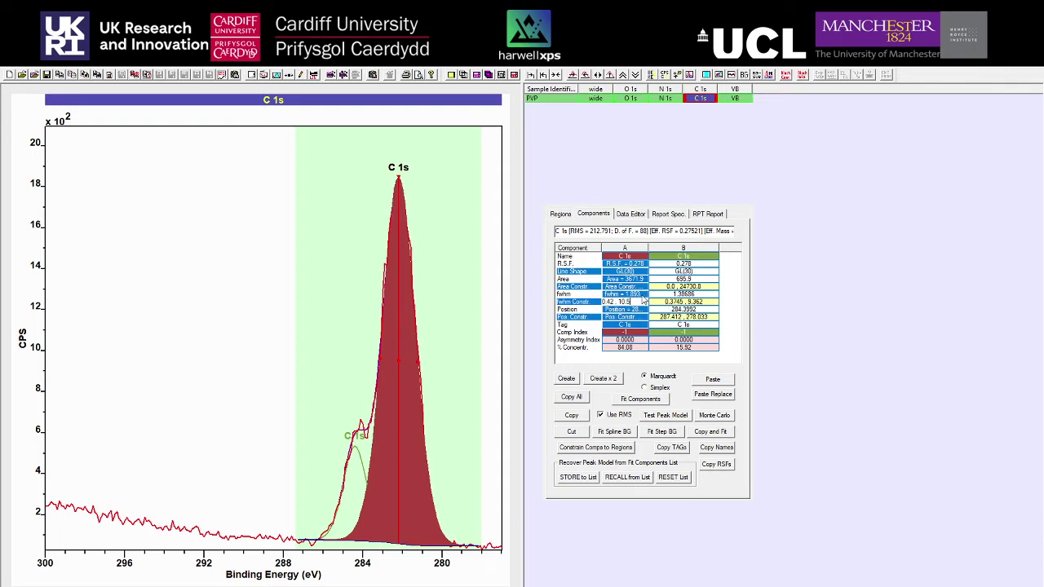
click(665, 304)
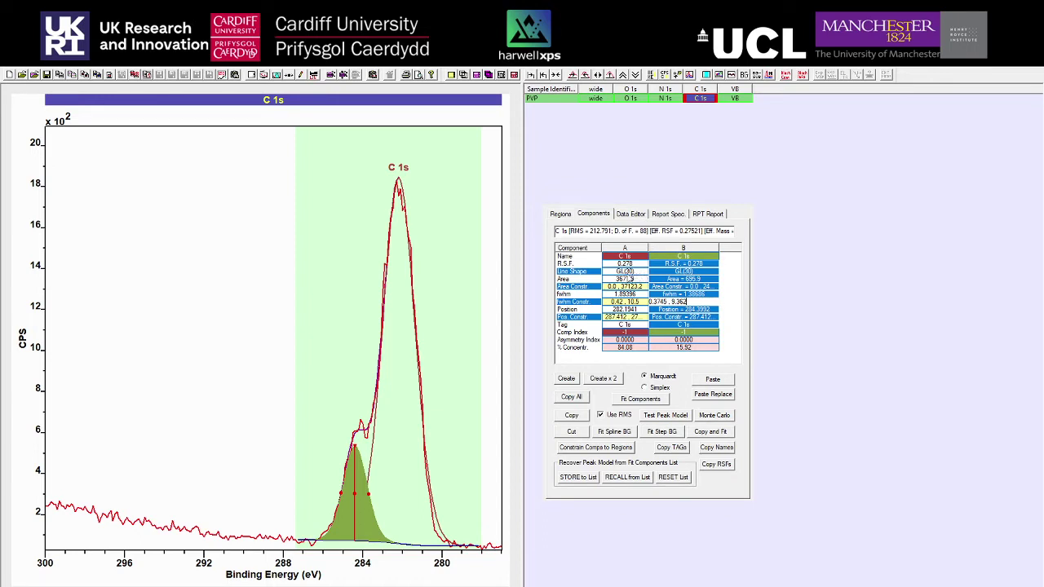
click(628, 279)
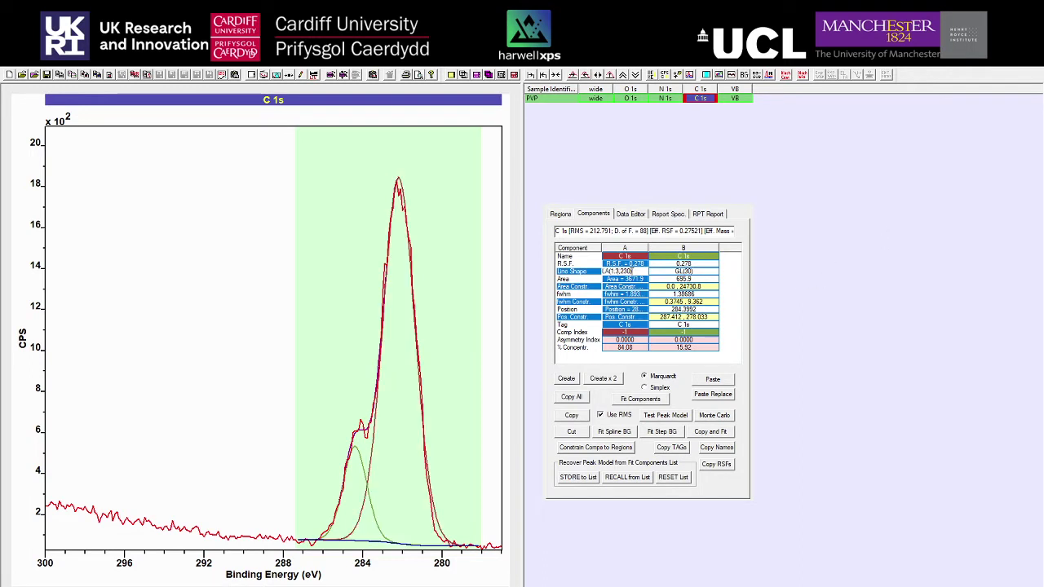
- Apply LA(1.3,230) to components A and B and refit, giving 85.66% and 14.34%
click(639, 279)
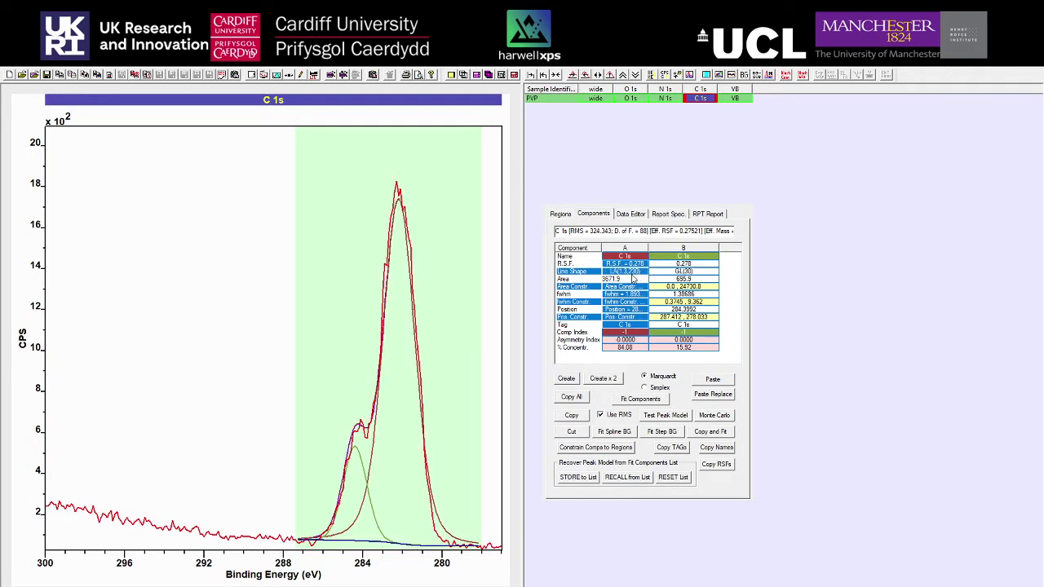
key(Return)
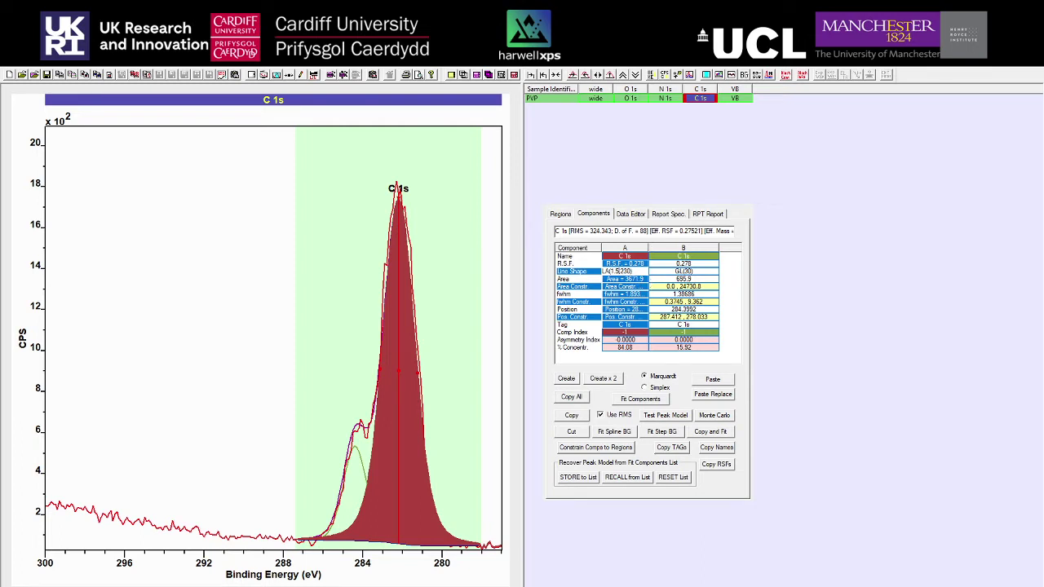
click(650, 282)
click(678, 280)
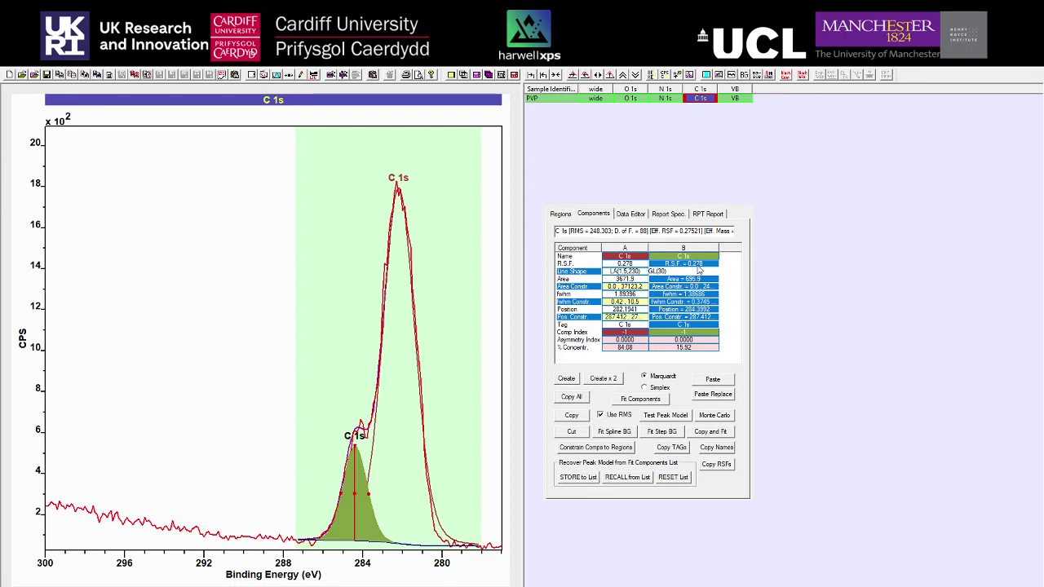
click(697, 271)
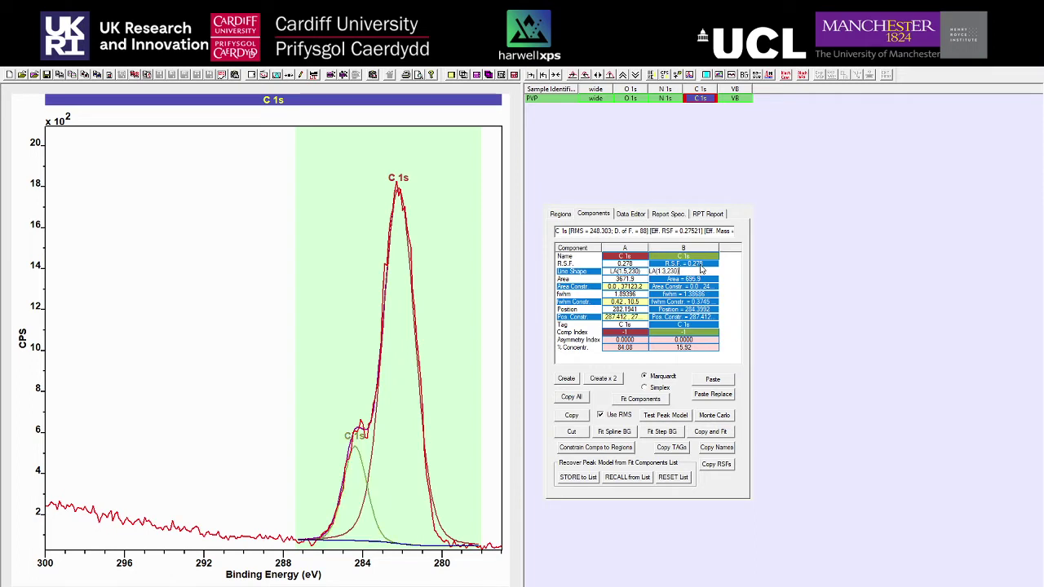
click(620, 273)
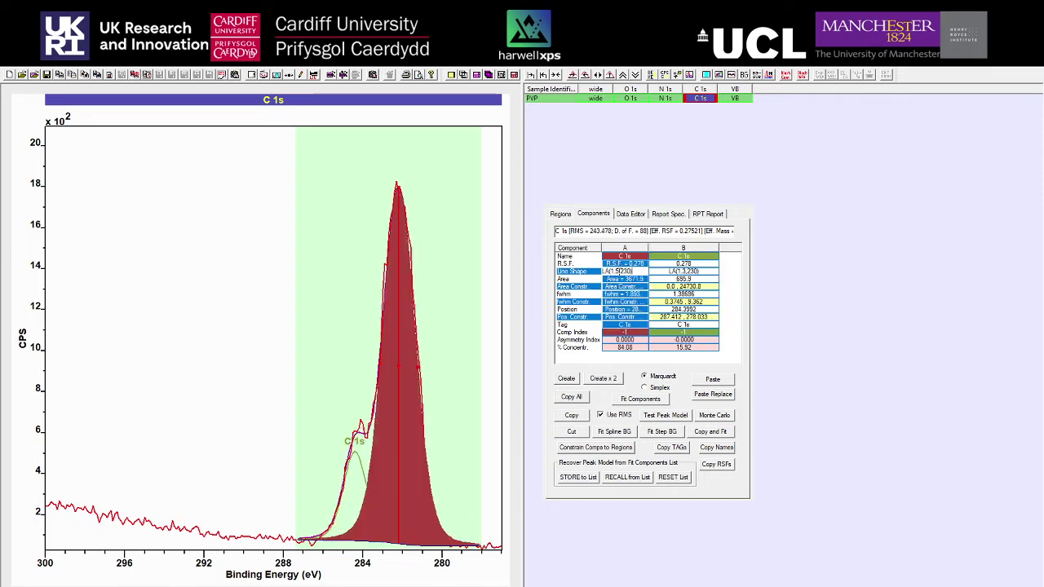
click(624, 279)
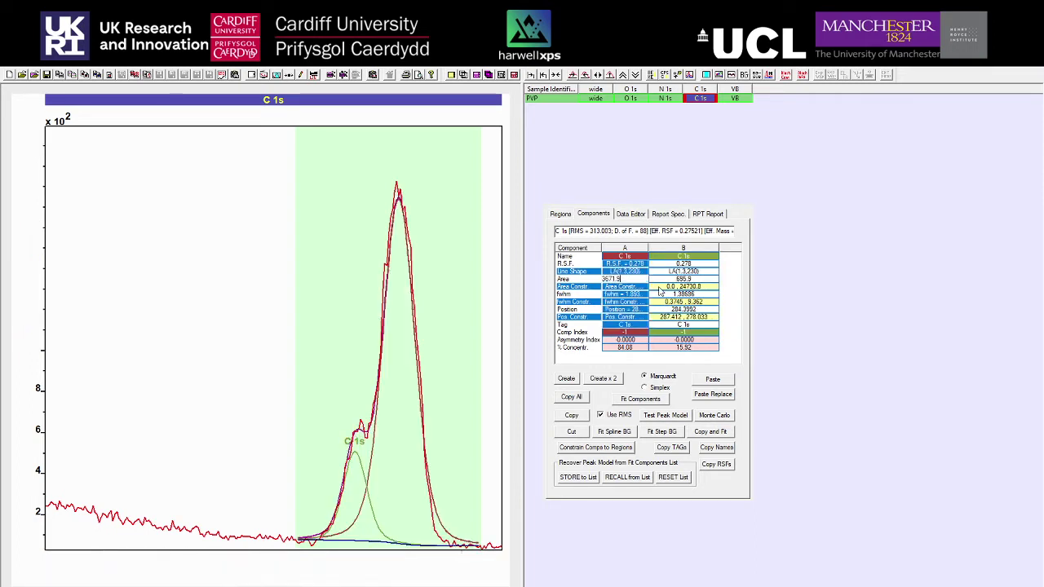
click(643, 402)
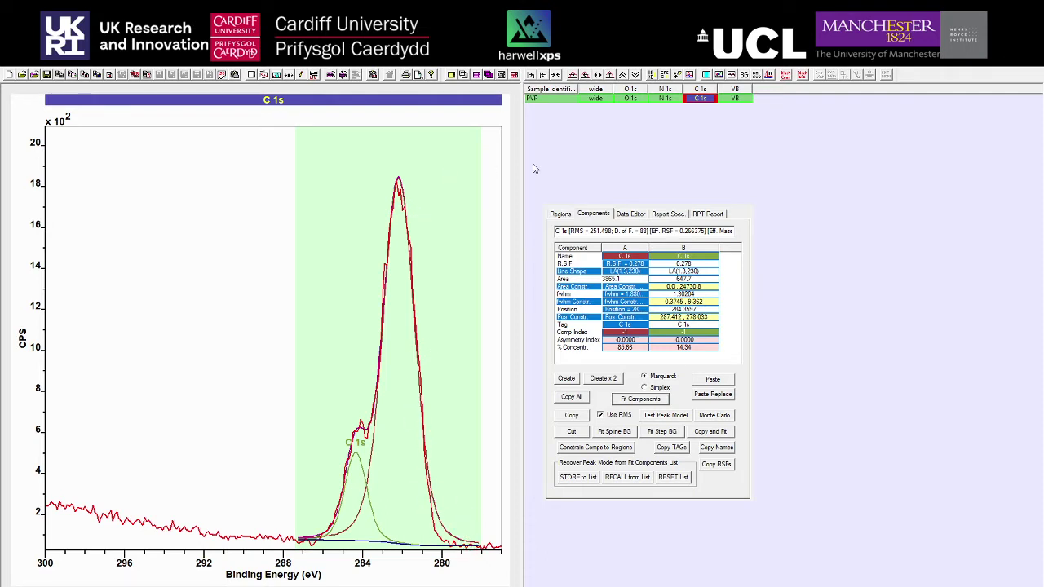
click(732, 75)
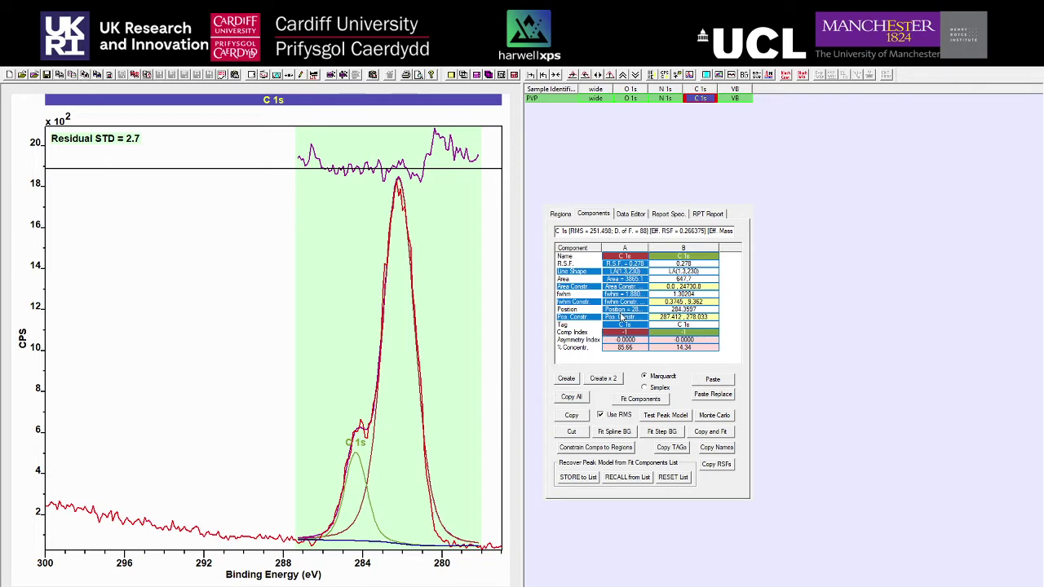
click(639, 295)
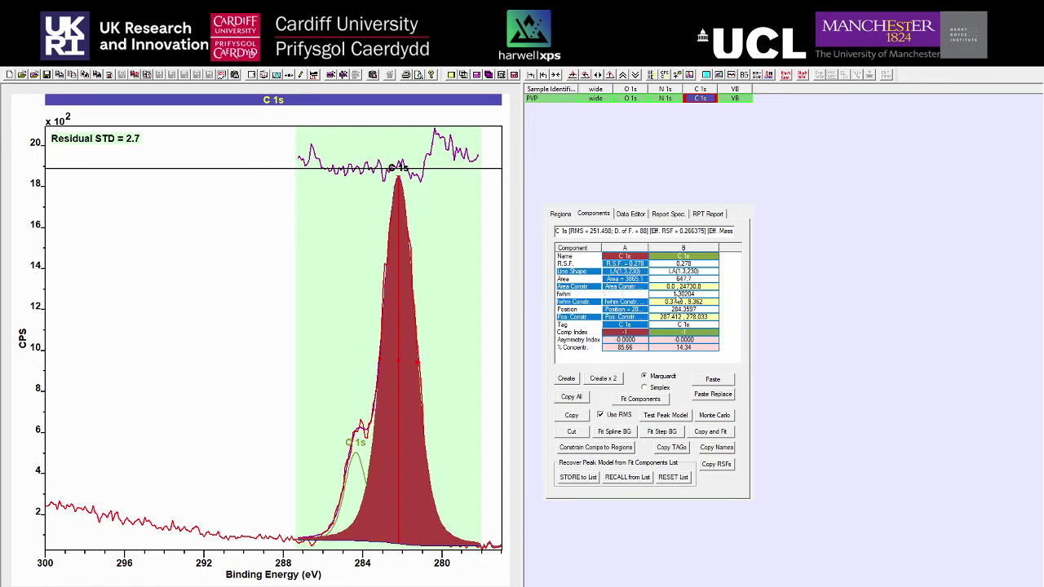
click(677, 302)
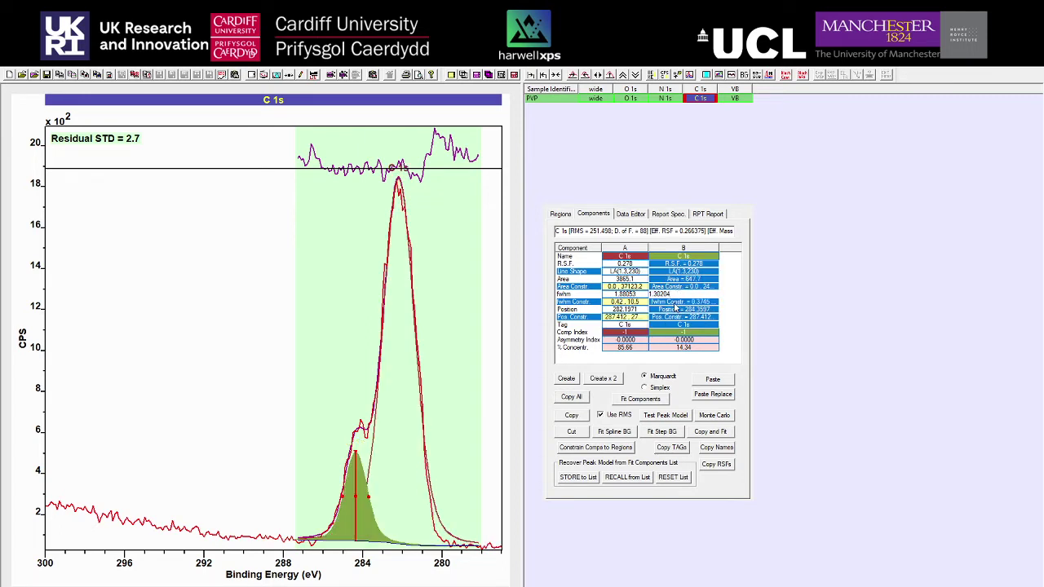
click(674, 303)
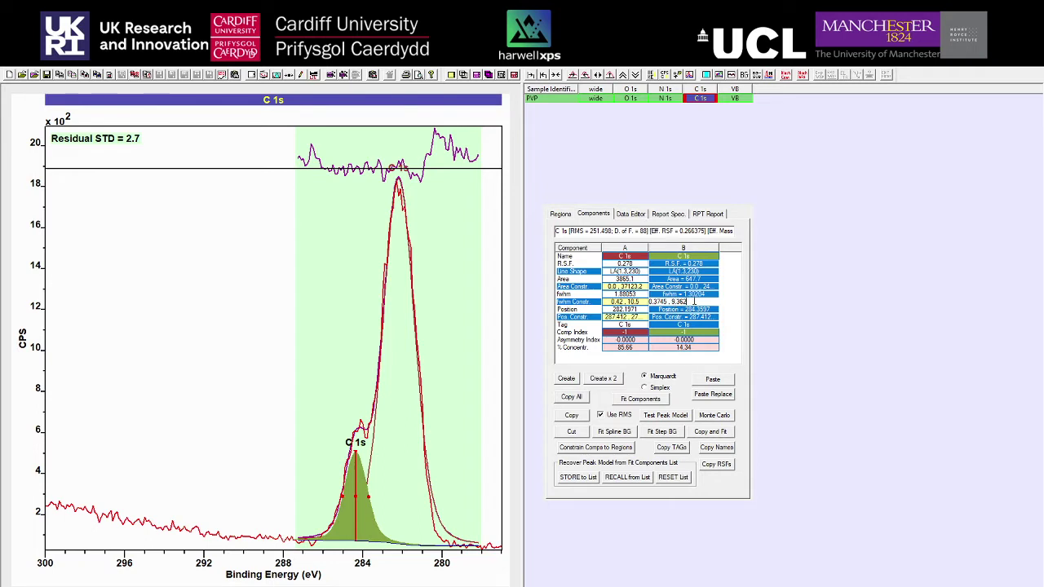
drag(694, 300, 659, 302)
key(BackSpace)
key(BackSpace)
key(BackSpace)
key(BackSpace)
click(635, 306)
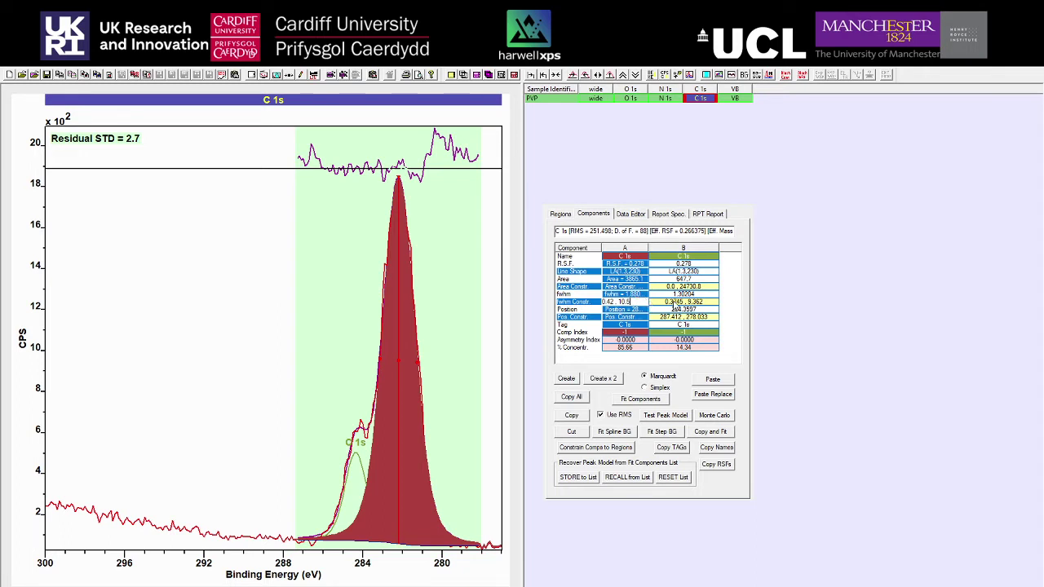
- Constrain the second C 1s component's FWHM to A*1
click(680, 303)
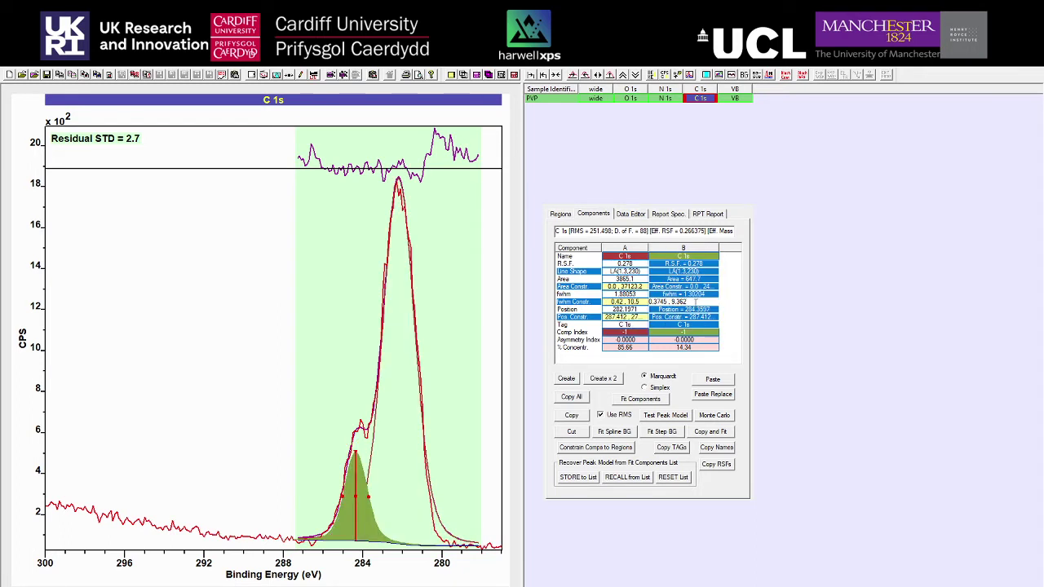
double_click(693, 304)
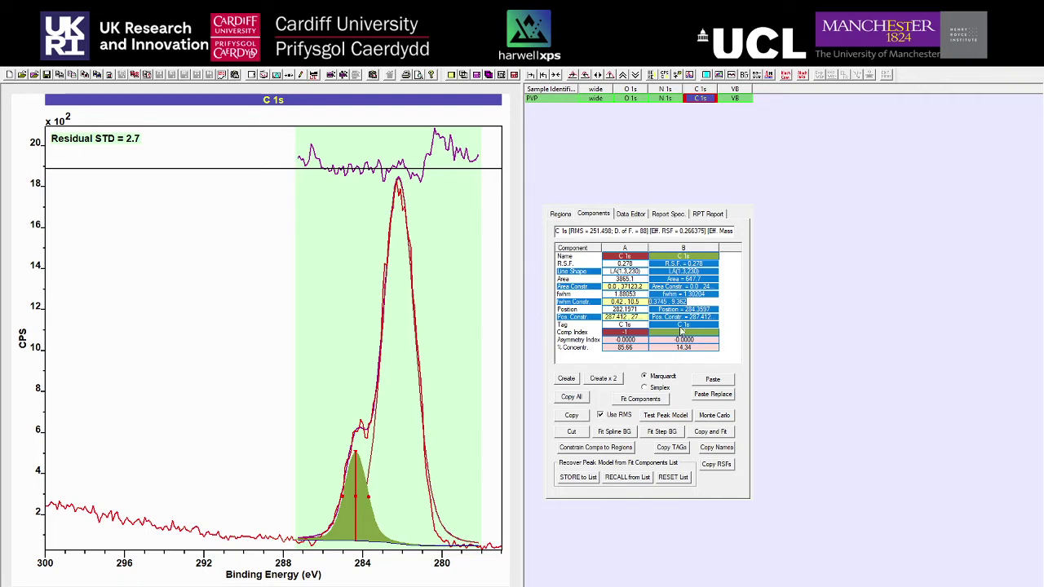
text(A * 1)
key(Return)
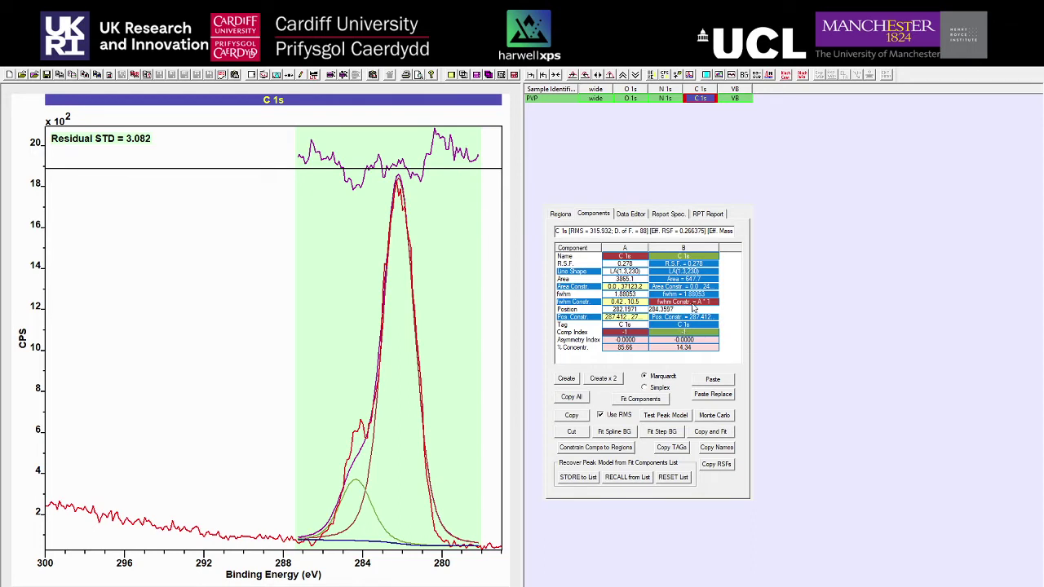
- Refit the C 1s components repeatedly, nudging a peak, until residual STD reaches 2.676
click(641, 399)
click(646, 402)
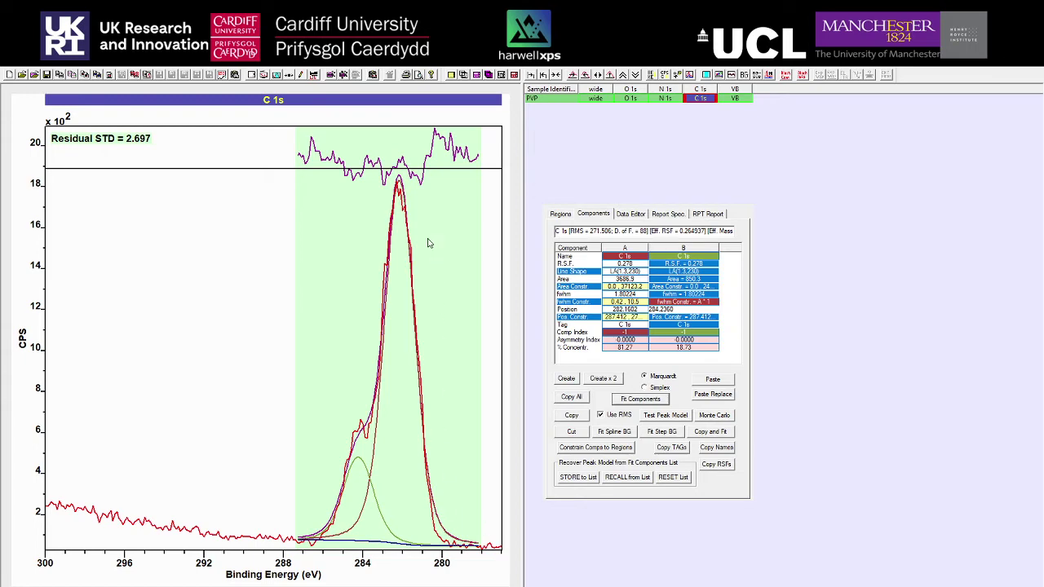
drag(405, 187, 401, 191)
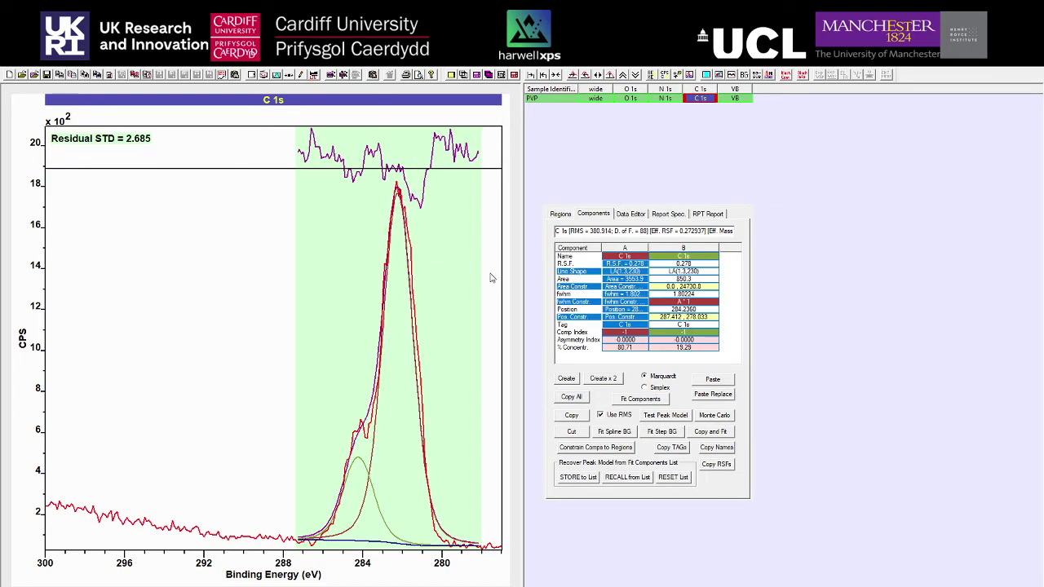
click(650, 400)
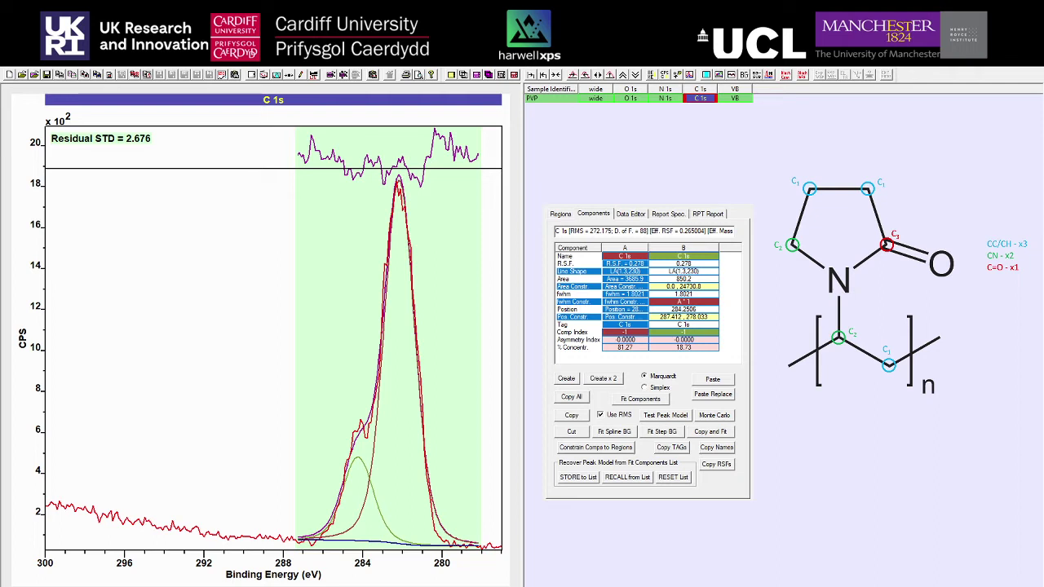
- Add component C with FWHM constraint A*1 and refit to 39.70%, 18.44% and 41.86%
click(566, 379)
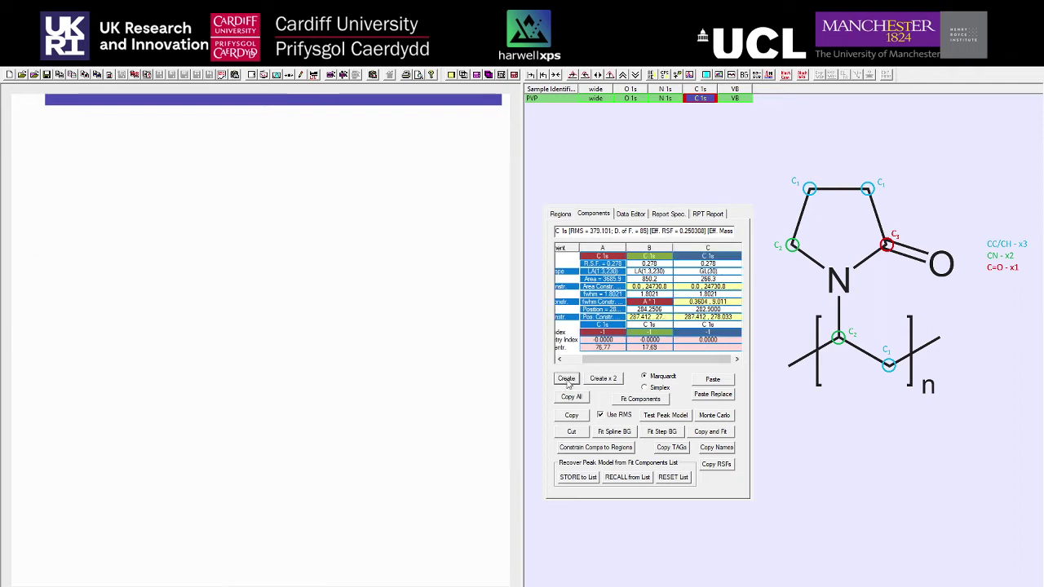
drag(393, 473, 391, 393)
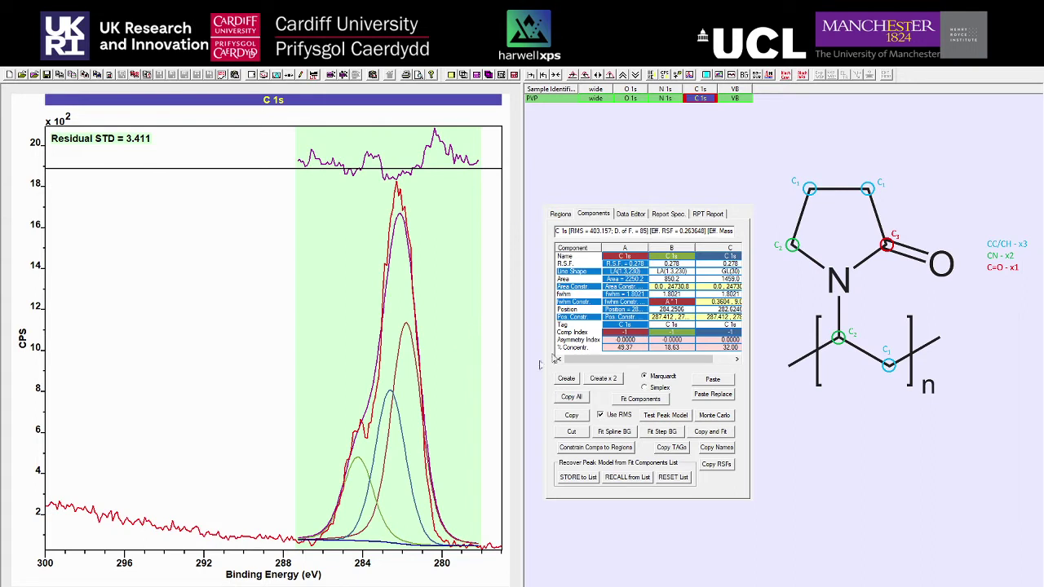
drag(693, 365, 733, 296)
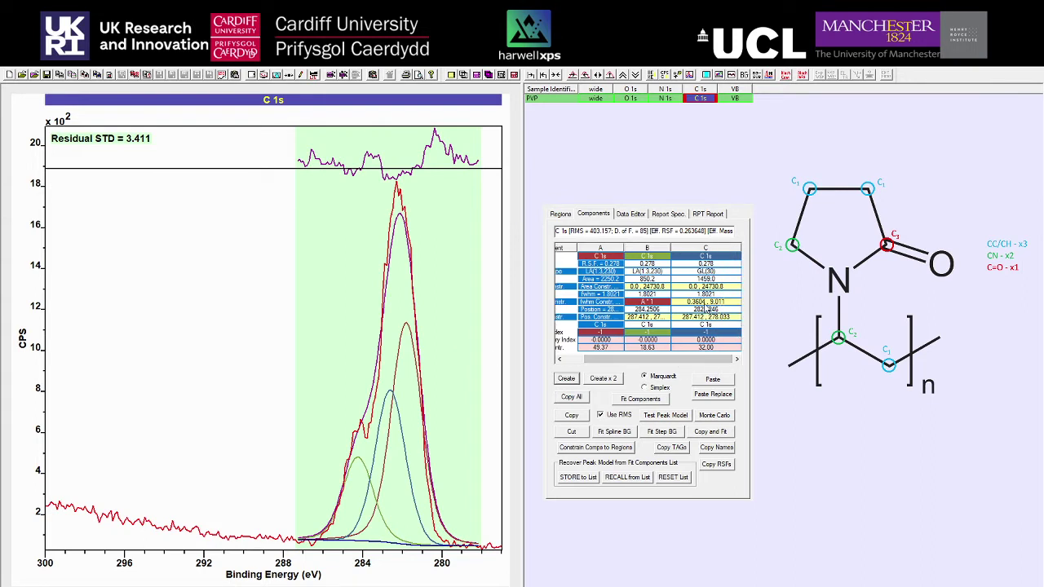
click(706, 304)
text(A*1)
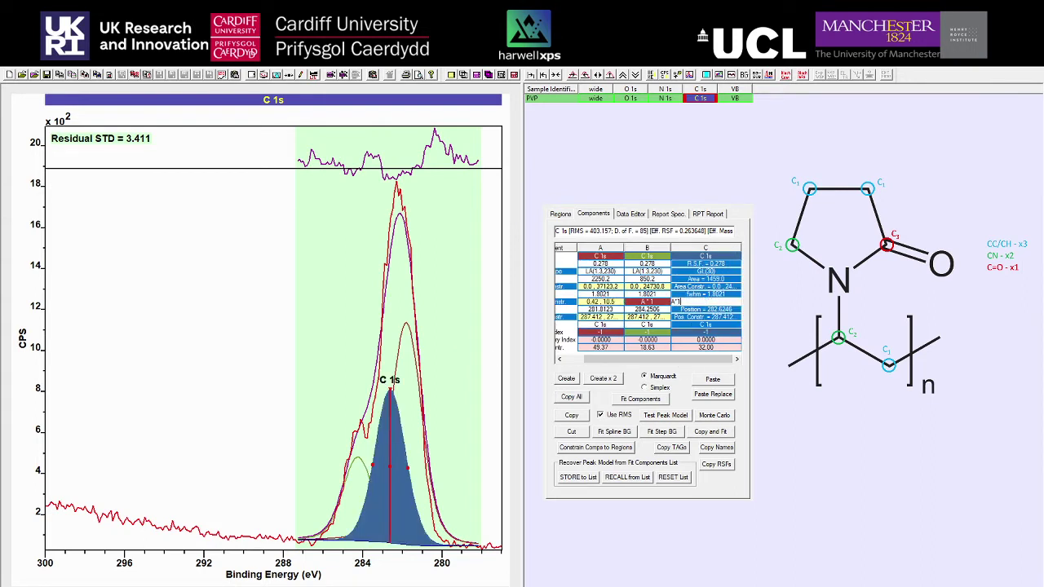
key(Return)
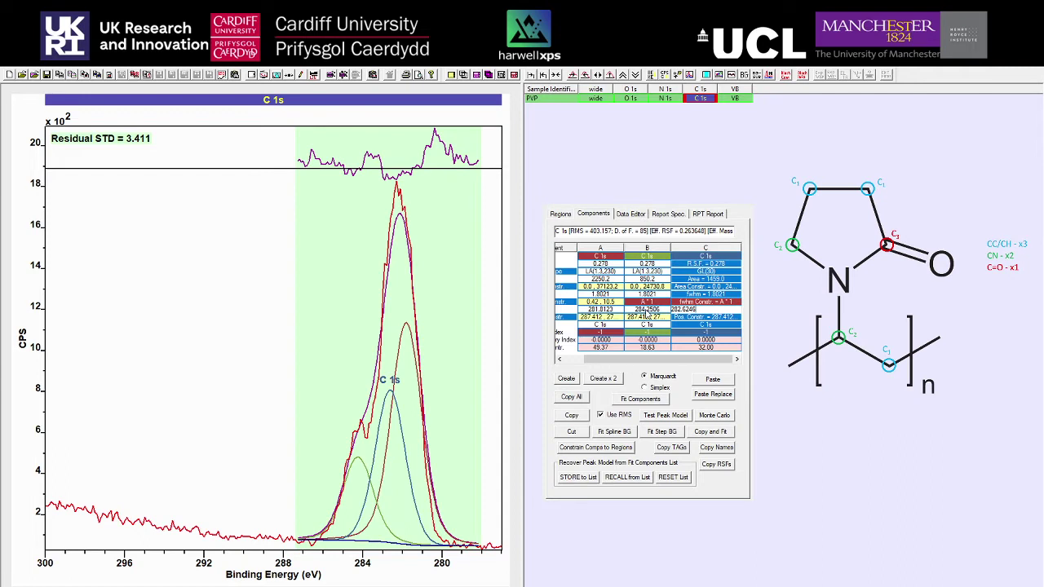
click(656, 399)
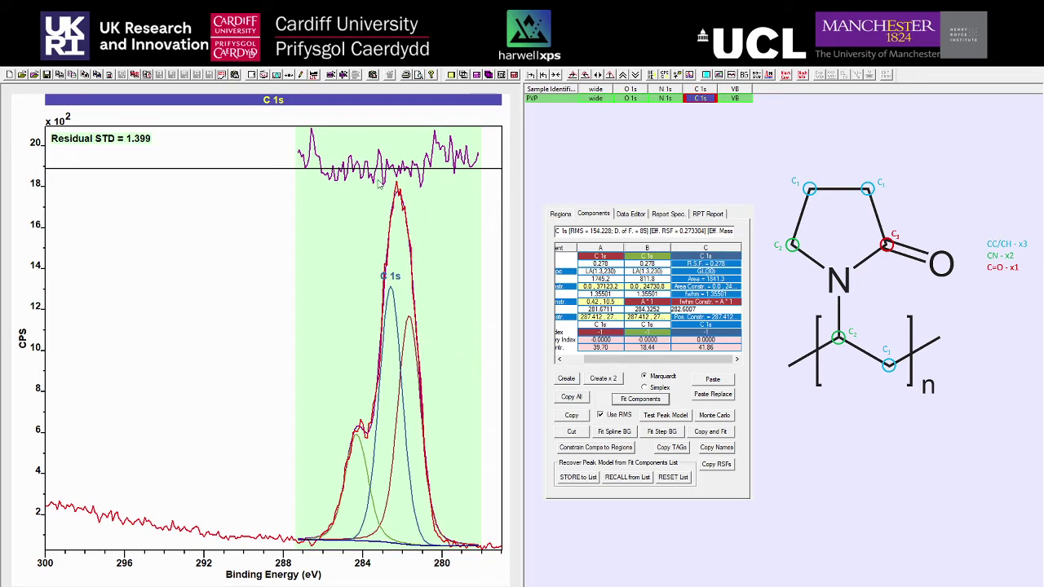
click(605, 261)
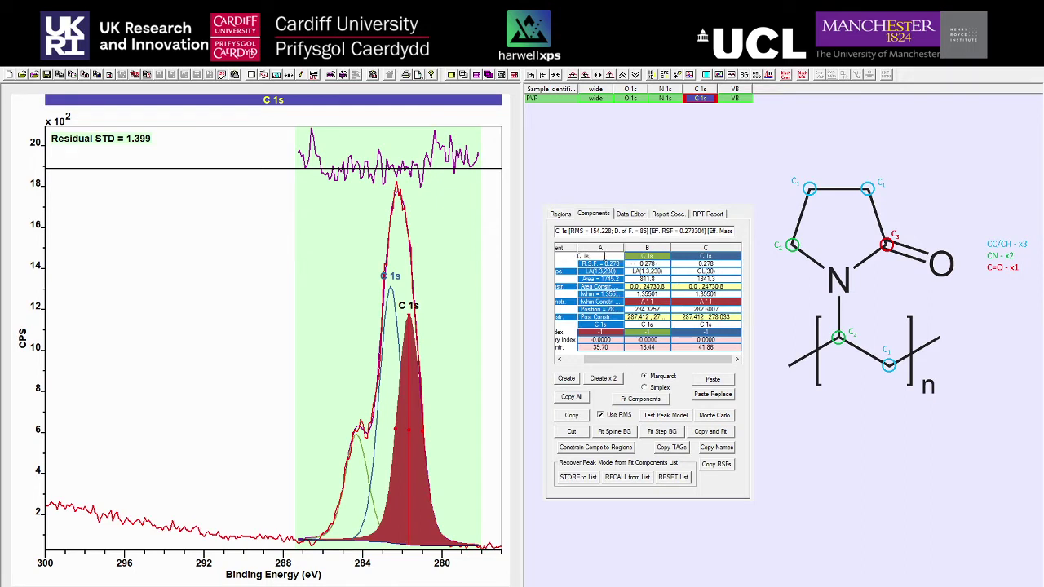
- Name components A and B 'CC/CH' and 'NC=O'
click(584, 256)
text(CC/CH)
key(Return)
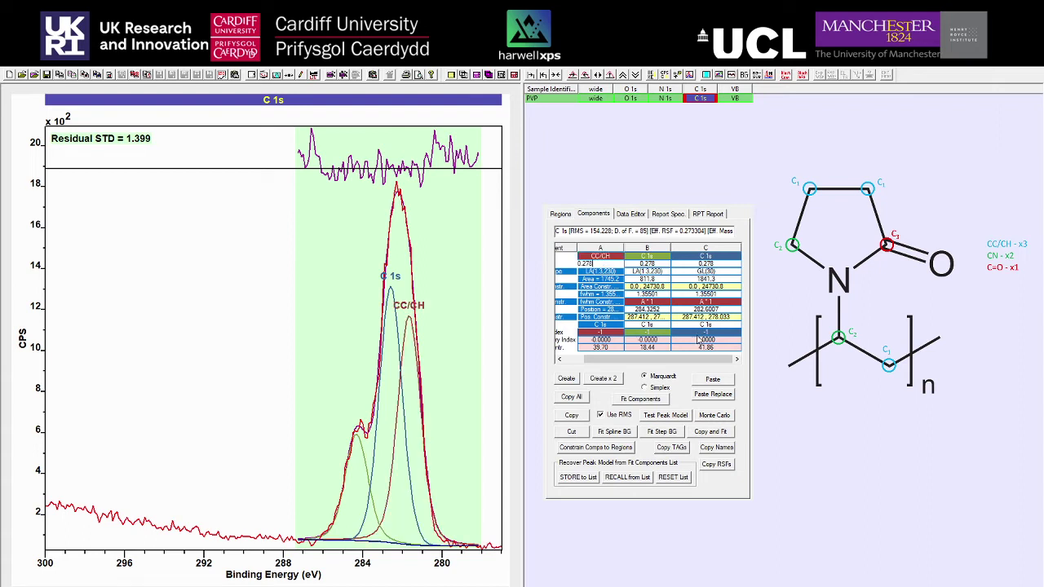
click(612, 263)
click(636, 259)
click(654, 257)
text(C=O)
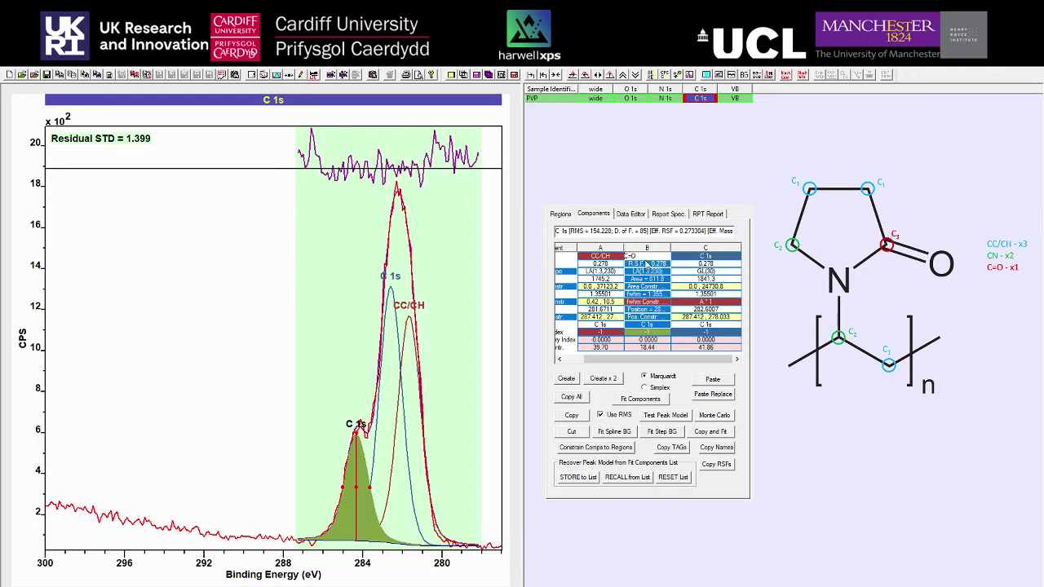
key(Home)
text(N)
click(645, 263)
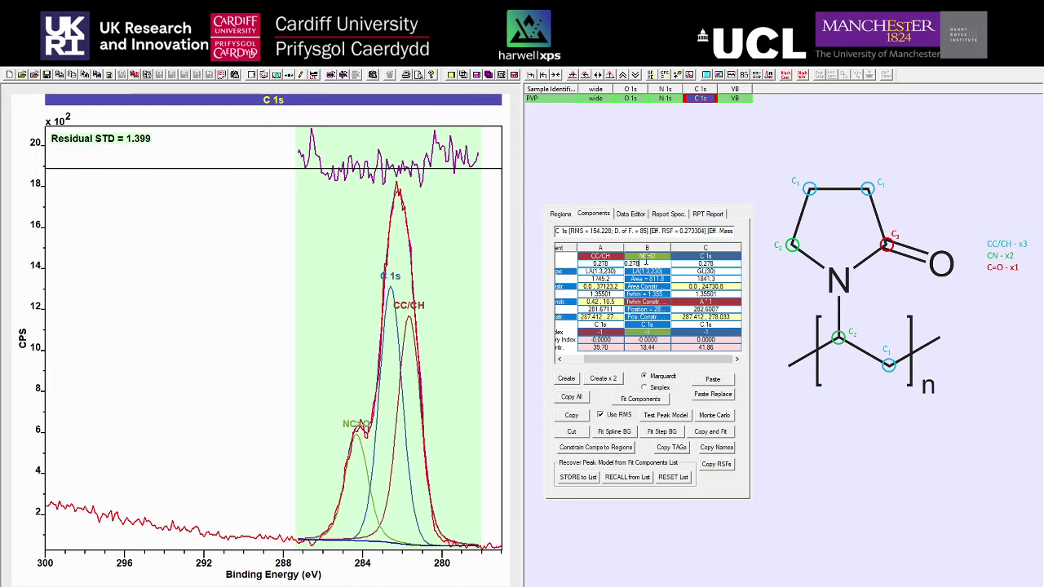
- Name component C 'C-N' and refit to residual STD 1.385
click(688, 256)
key(ctrl+a)
text(C-N)
click(710, 263)
click(640, 399)
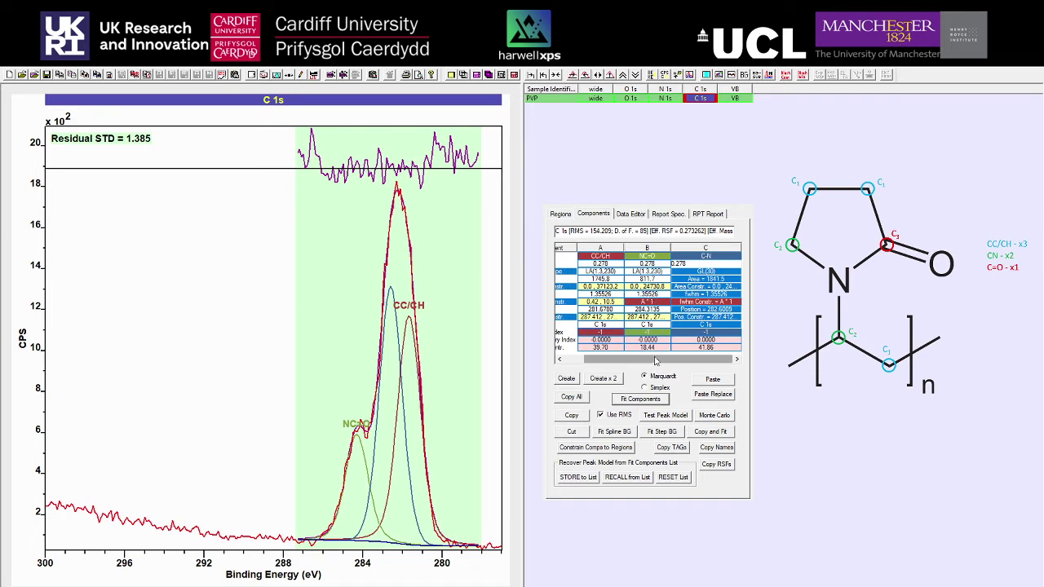
- Review the C-N area constraint and the CC/CH and NC=O component parameters
mouse_move(663, 361)
mouse_down()
mouse_move(651, 364)
mouse_move(664, 363)
mouse_up()
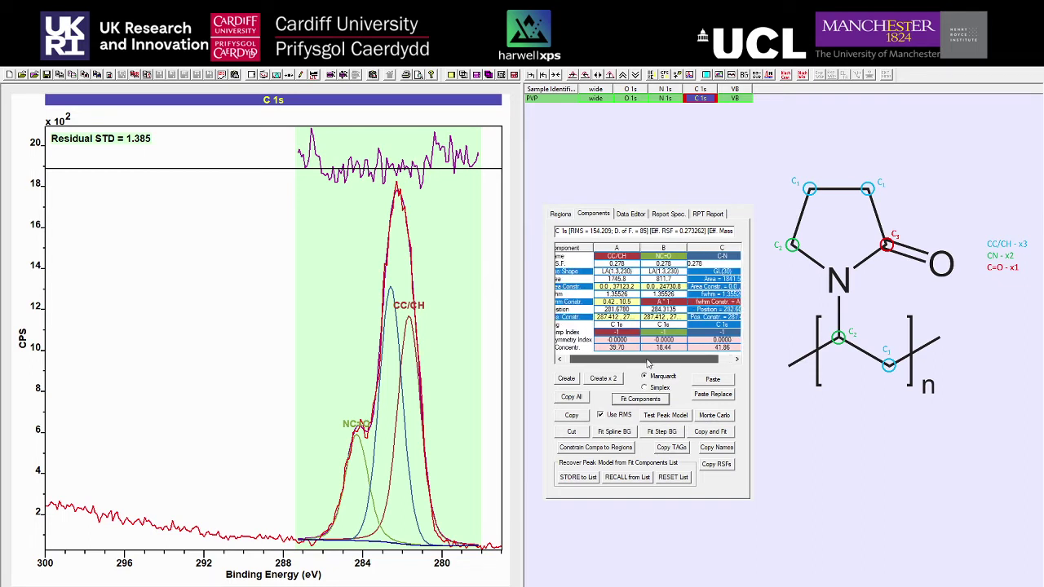
click(697, 287)
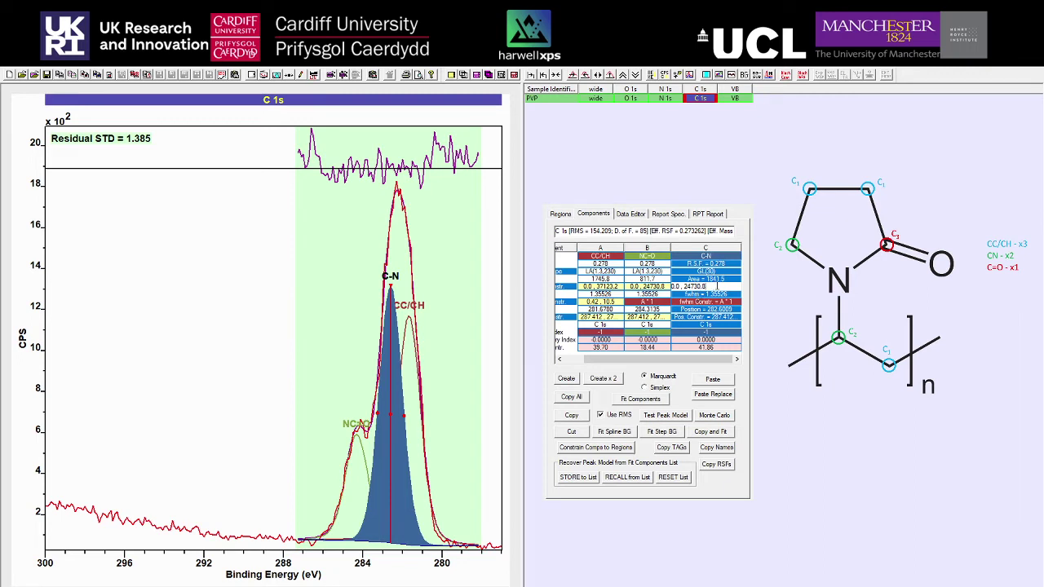
click(714, 286)
click(652, 284)
click(602, 285)
click(657, 279)
click(704, 278)
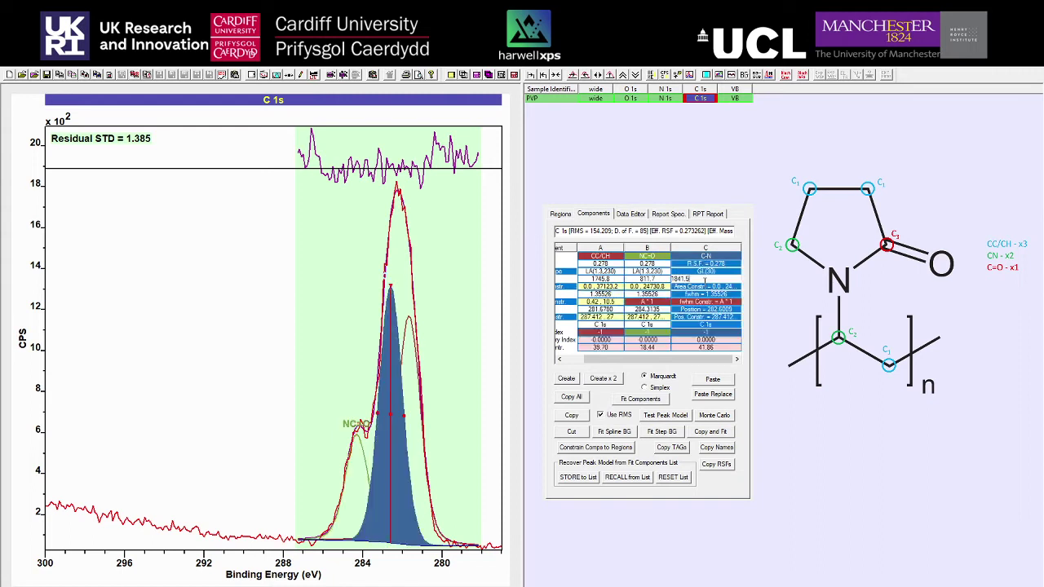
click(708, 277)
- Change C-N's line shape to LA(1.3,230) and refit, reaching residual STD 1.599
click(696, 273)
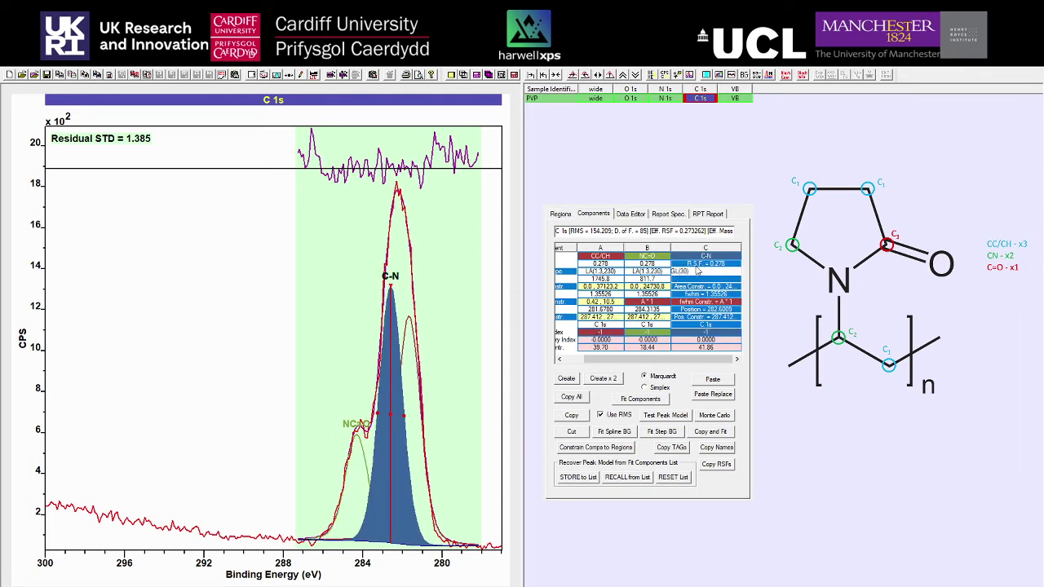
key(Return)
click(656, 403)
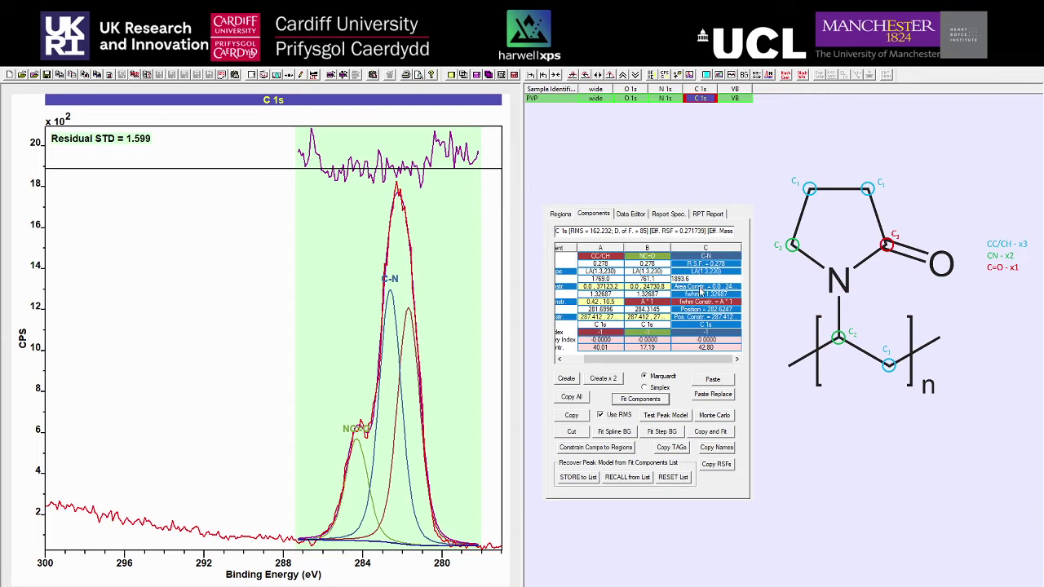
click(699, 287)
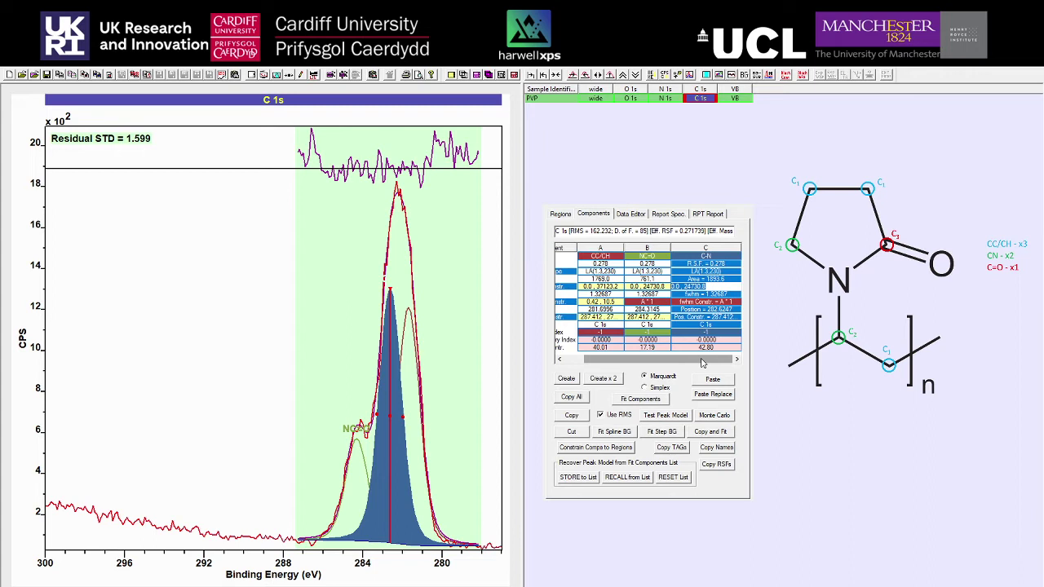
- Tie C-N's area to CC/CH as A*0.66, refit, and move the region end to 278.143 eV
text(Area Constr. = A * 0.66)
key(Return)
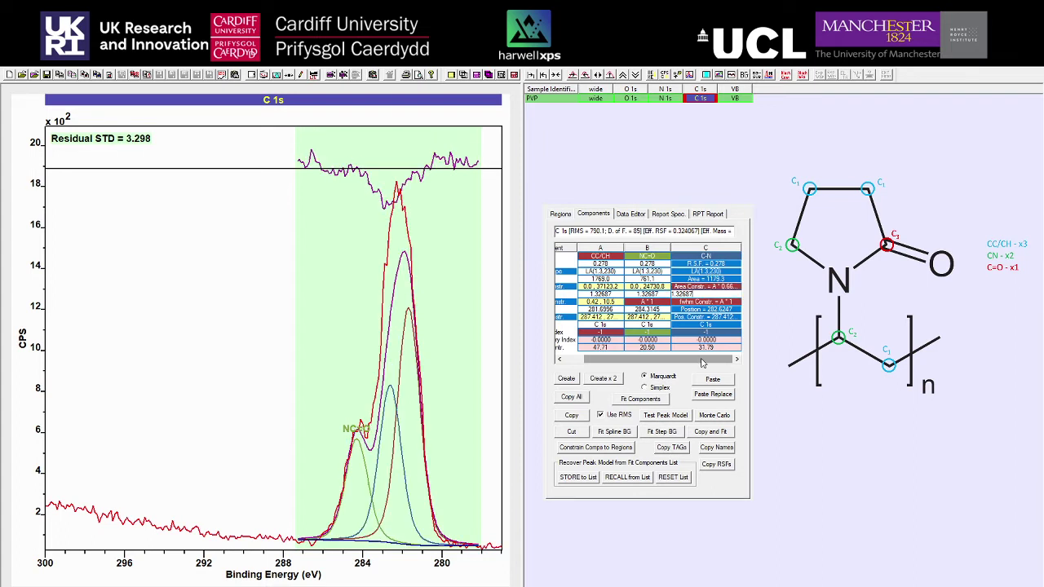
click(643, 401)
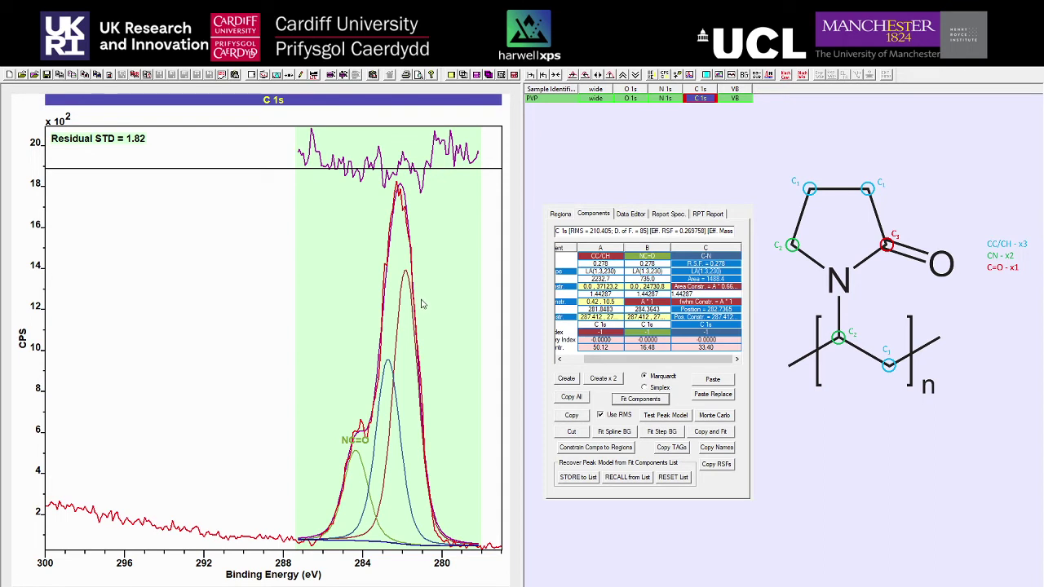
click(569, 216)
drag(483, 506, 481, 505)
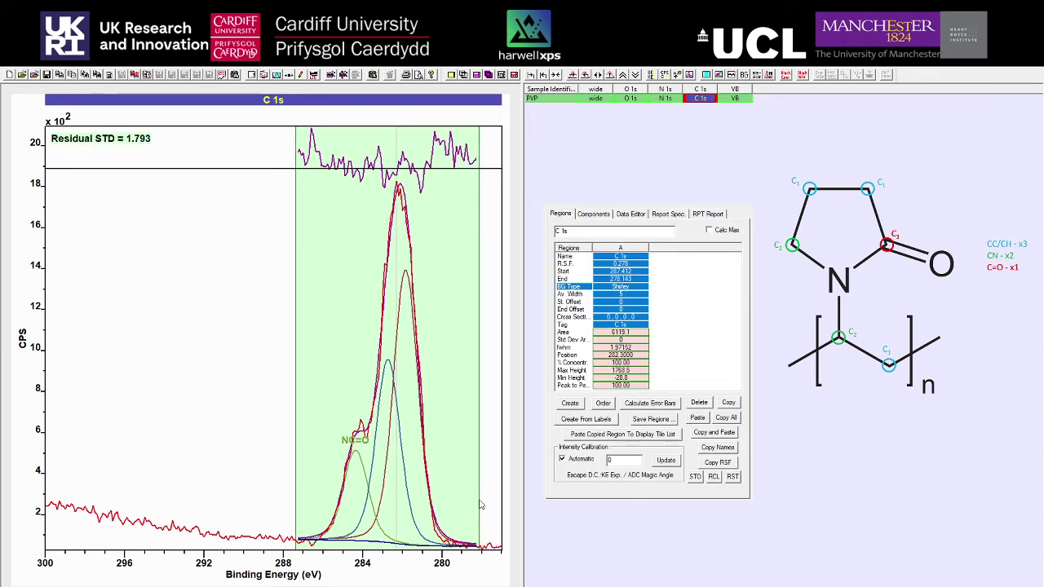
- Set the NC=O Area Constr. to C*0.5 and refit, giving 50.02%, 16.65% and 33.33%
click(592, 215)
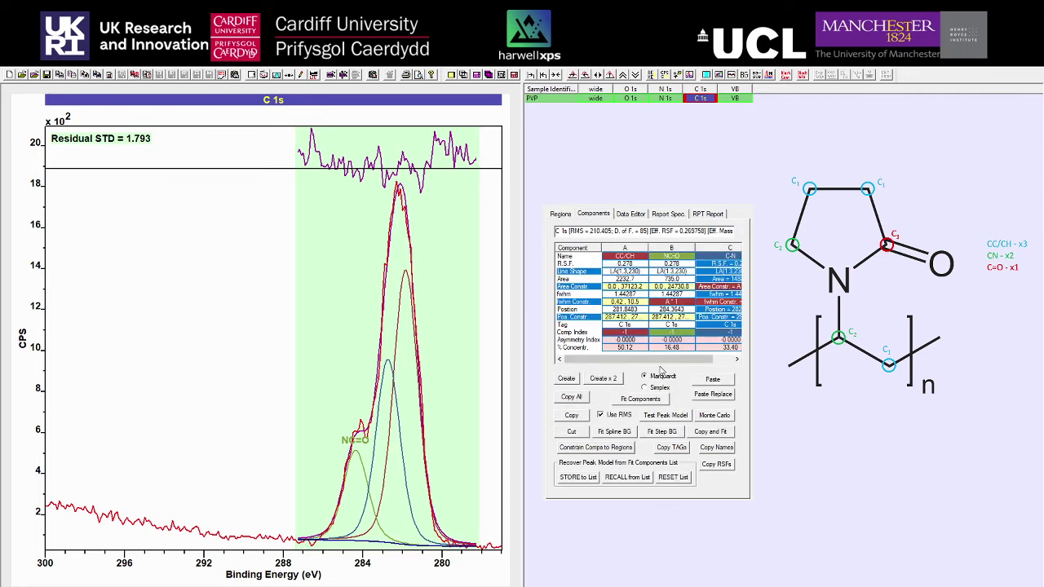
drag(687, 361, 707, 370)
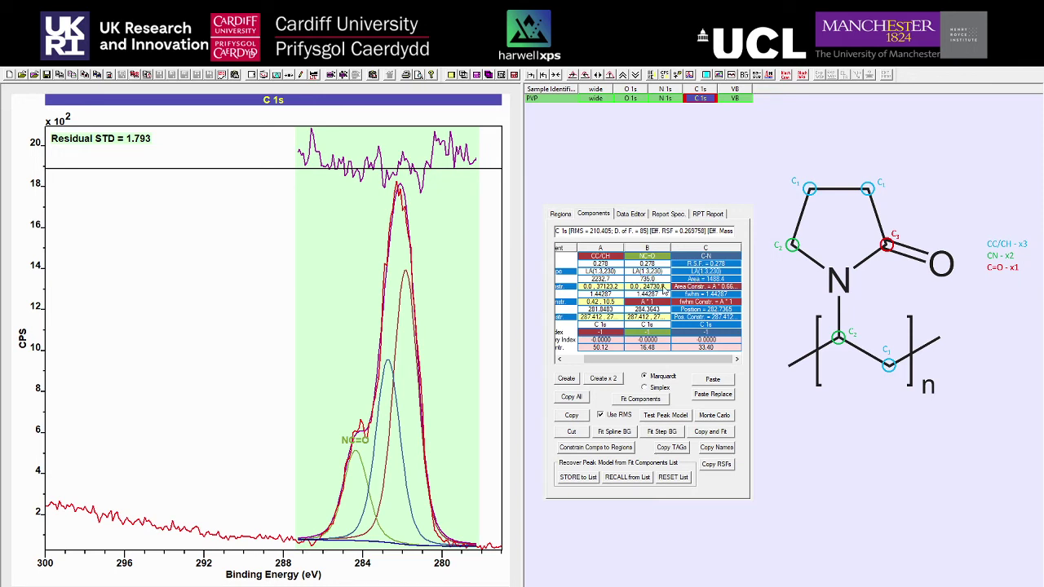
click(656, 293)
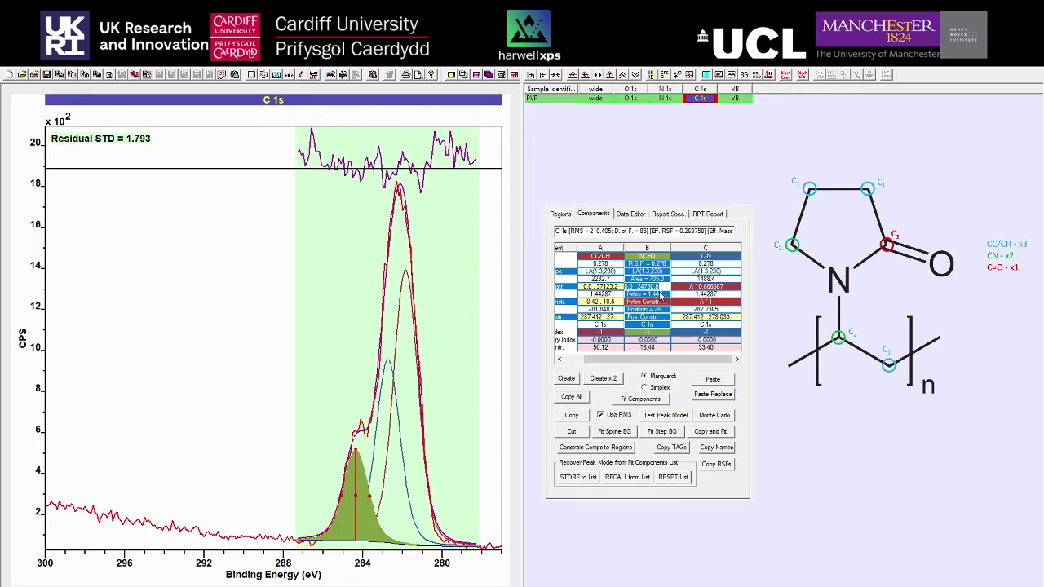
click(656, 288)
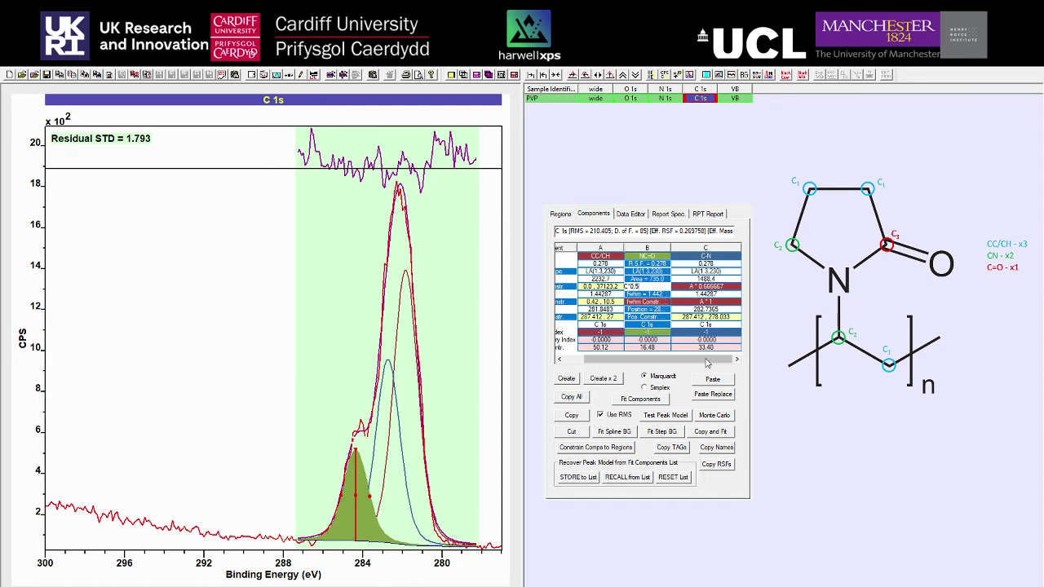
click(622, 395)
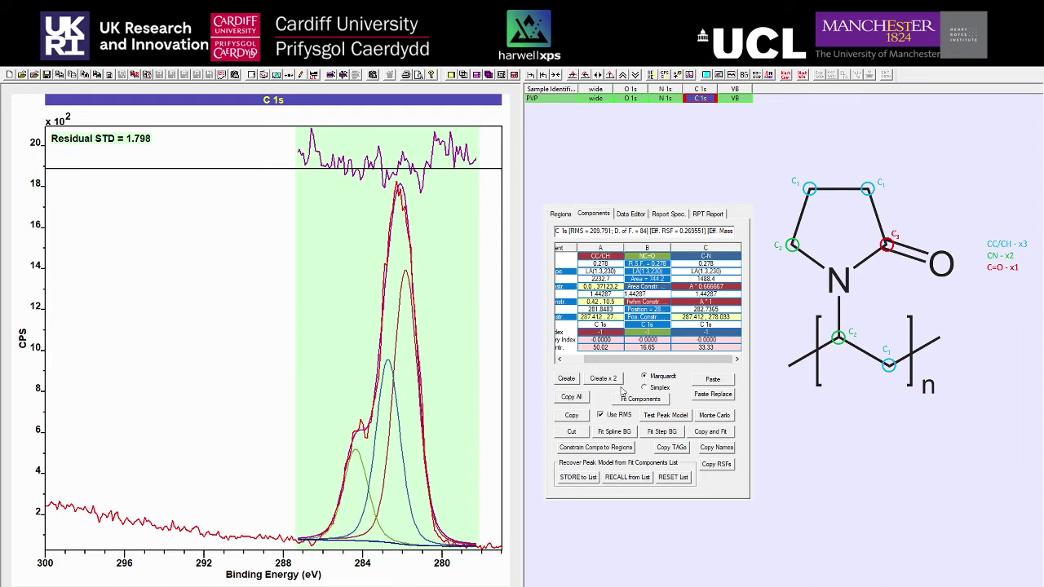
click(633, 399)
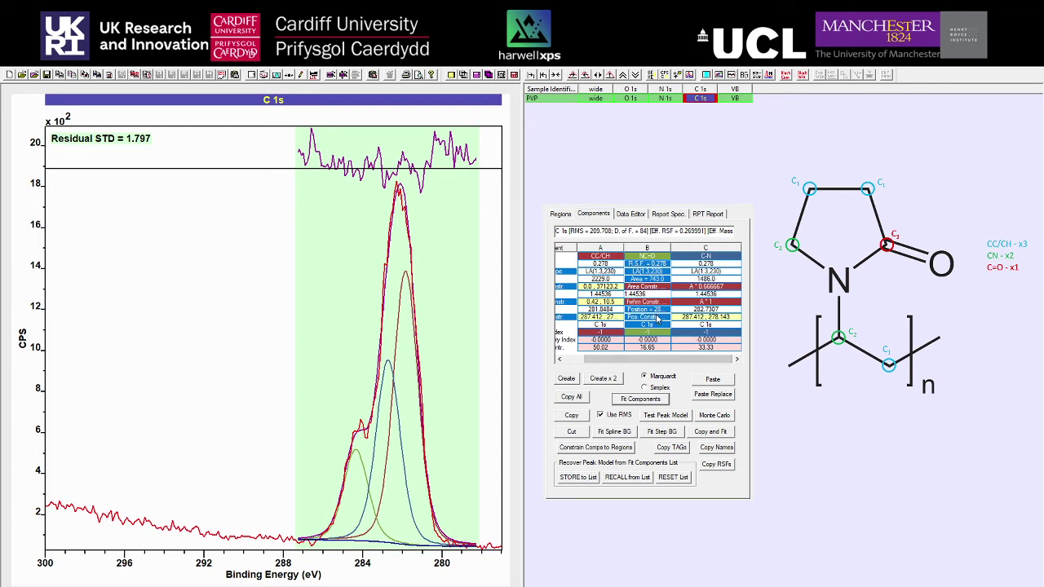
- Set the C-N position constraint to A+1.2 and refit the C 1s components several times
click(711, 324)
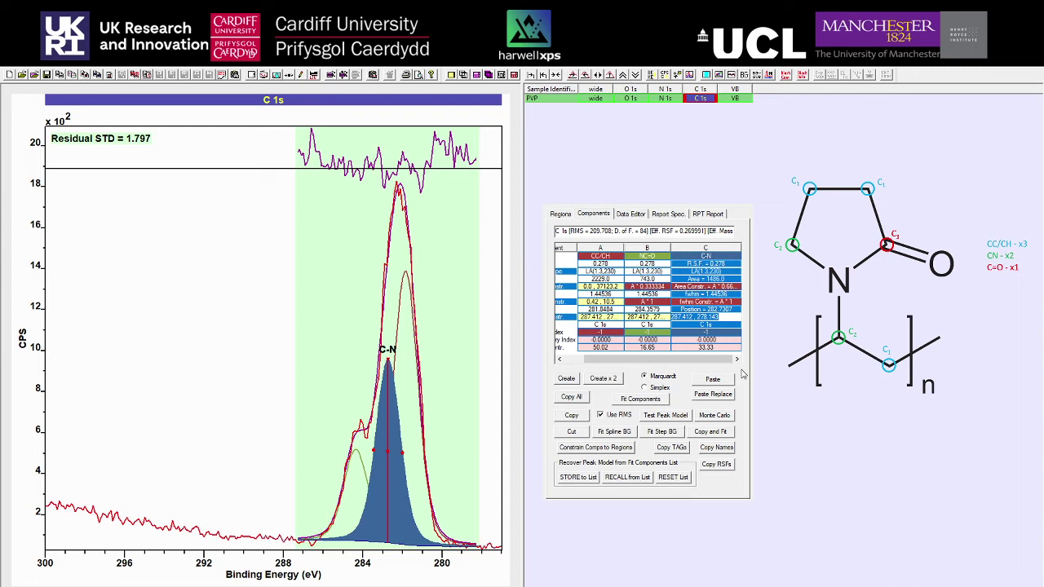
click(673, 317)
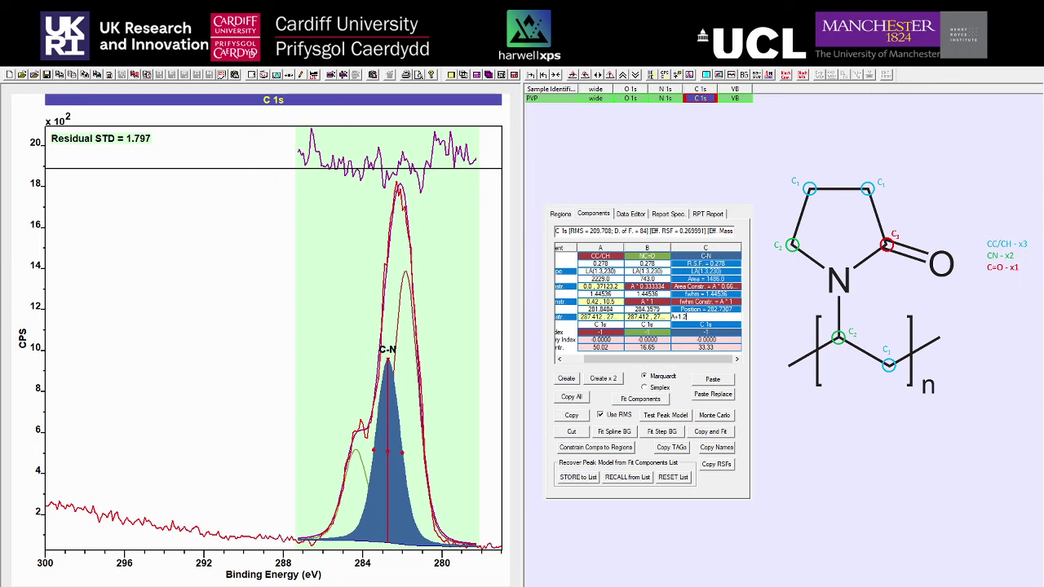
drag(673, 361, 635, 362)
key(Return)
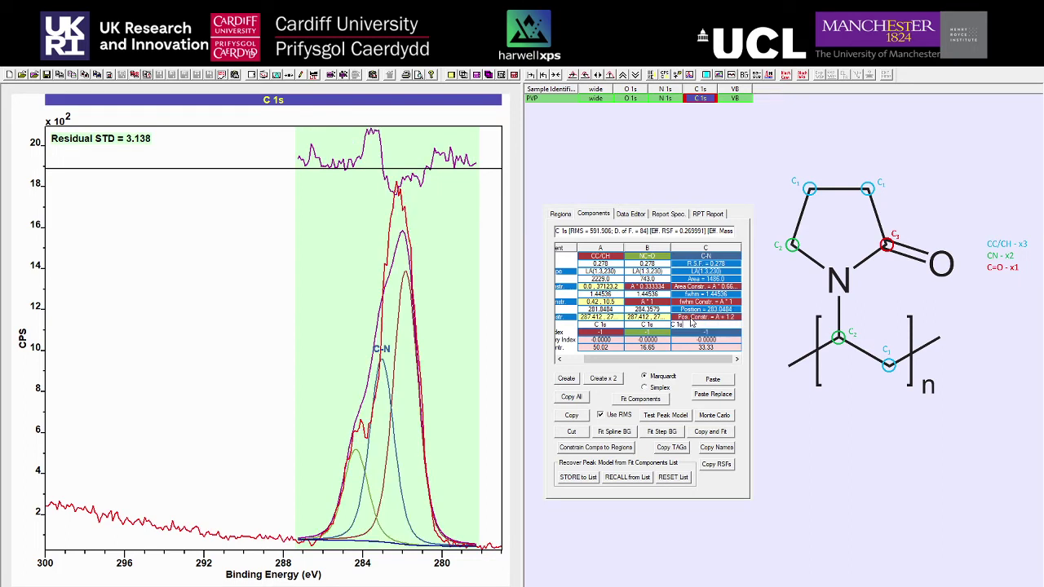
click(647, 401)
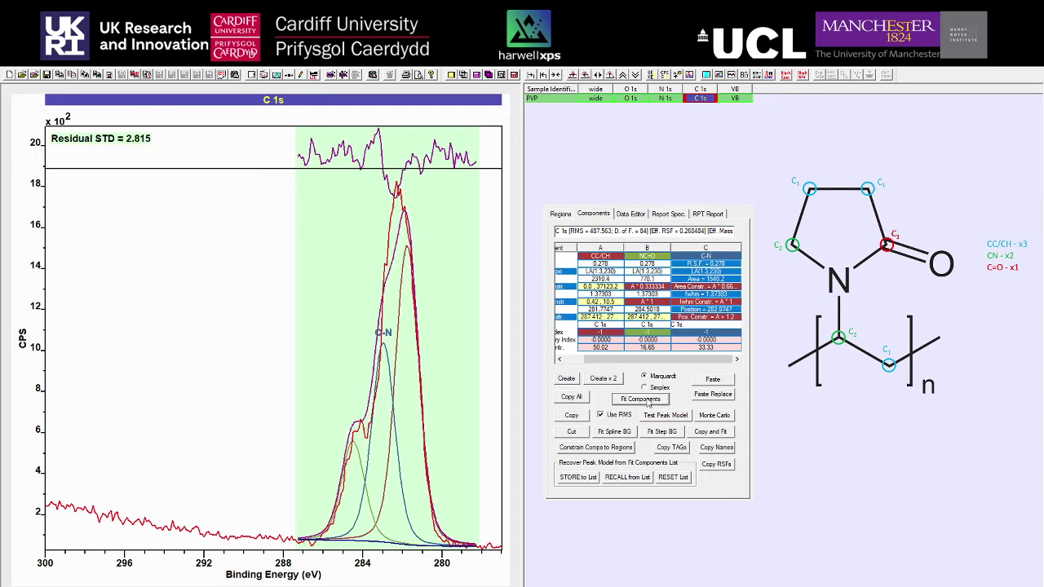
click(647, 400)
click(648, 400)
click(648, 400)
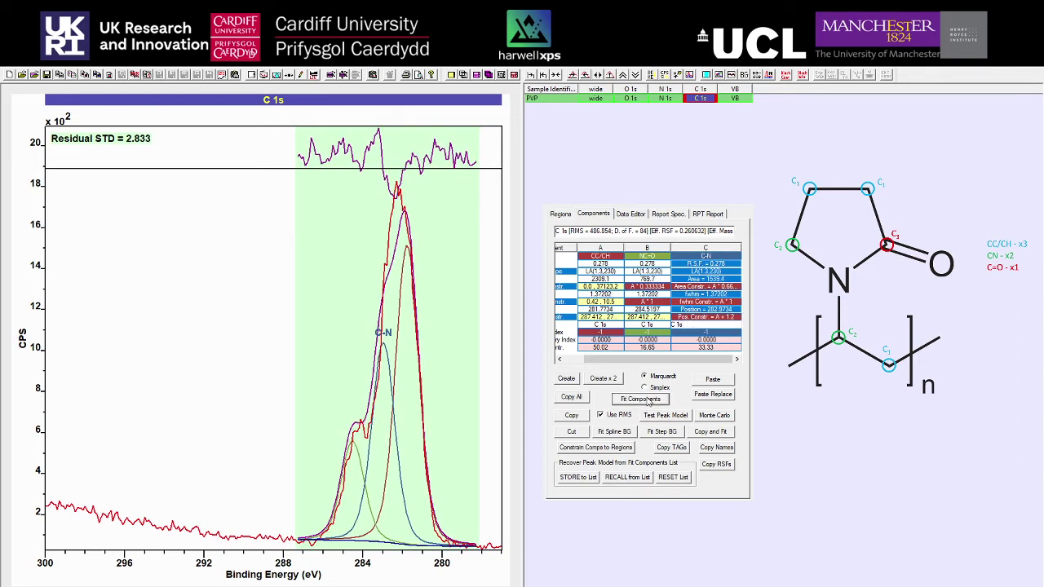
- Change the C-N position constraint to A+0.8 and refit the C 1s envelope
click(704, 324)
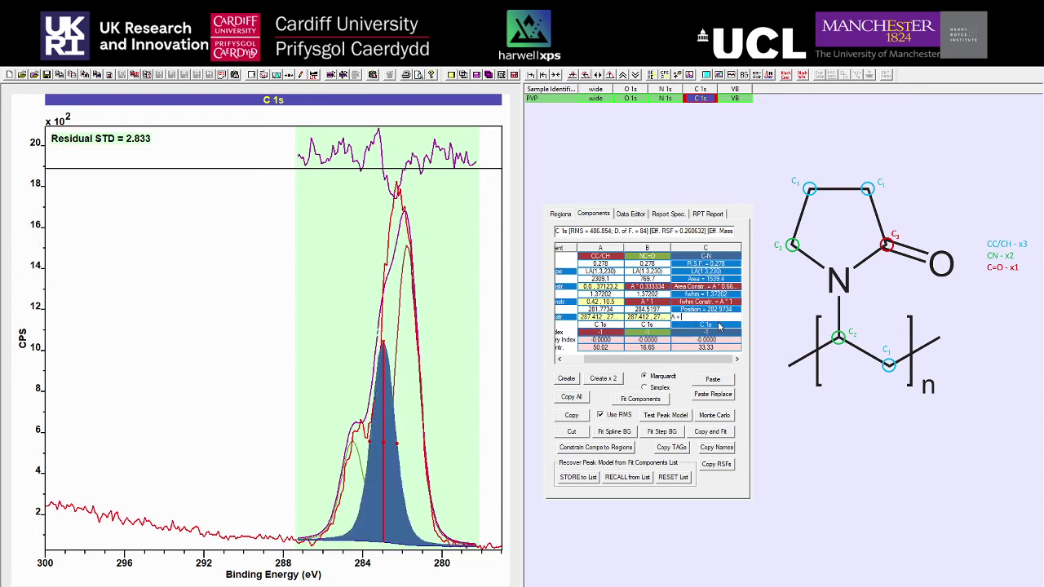
click(719, 327)
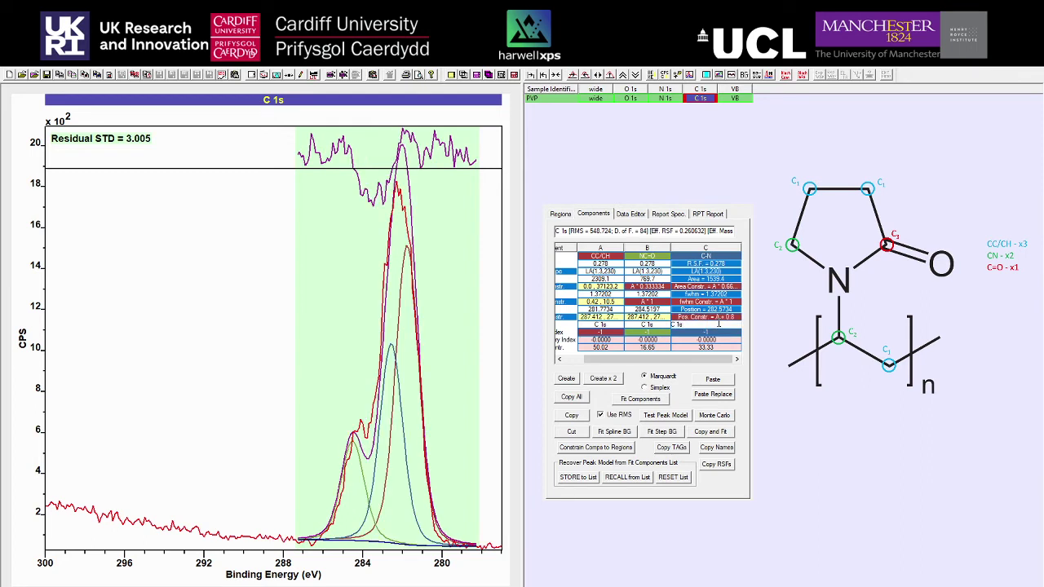
click(654, 398)
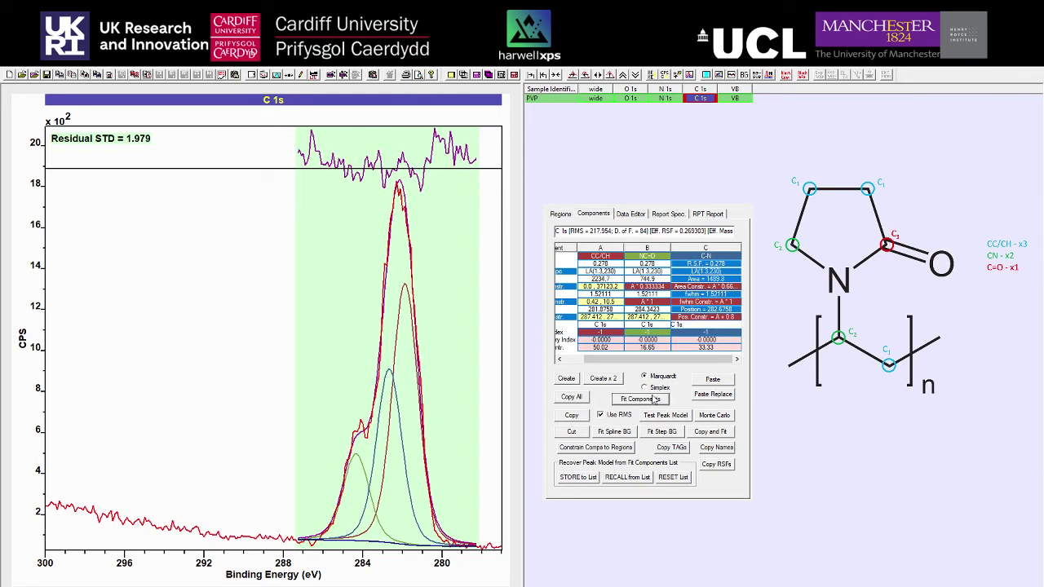
click(705, 324)
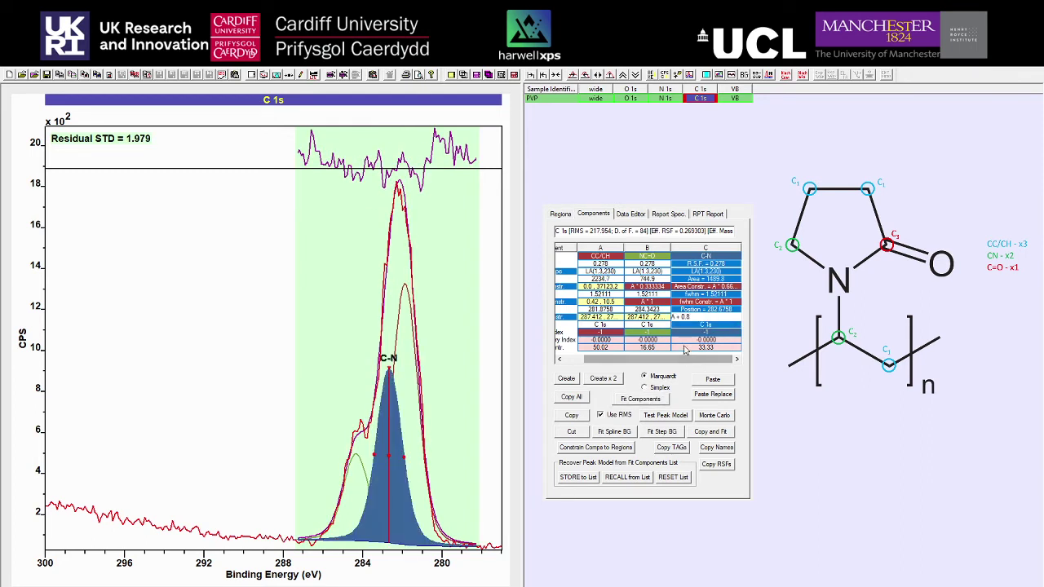
click(640, 399)
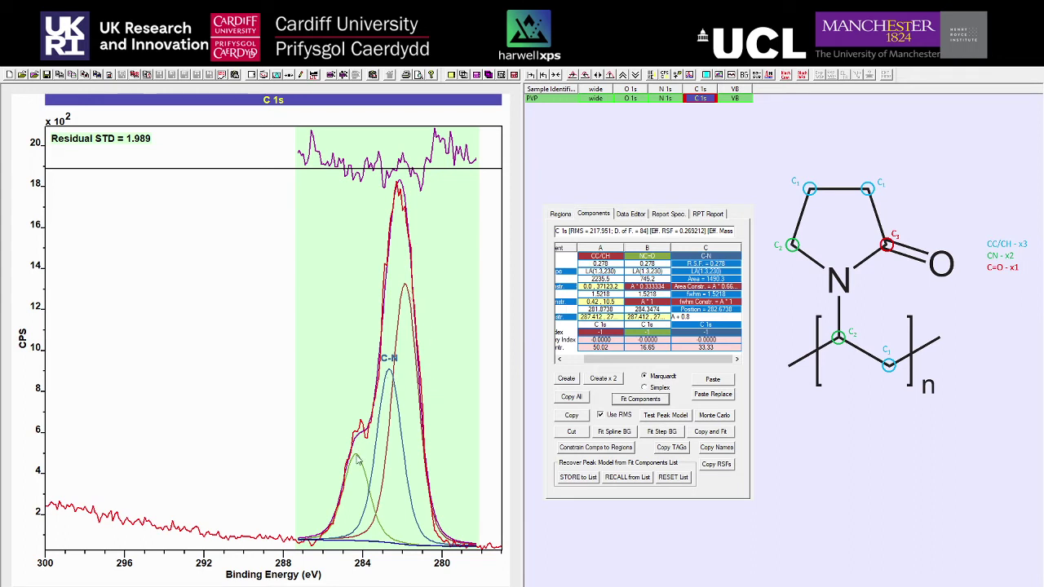
click(634, 400)
- Give N 1s a background region from about 402.4 to 391.8 eV and one fitted component
mouse_move(667, 359)
mouse_down()
mouse_move(644, 359)
mouse_move(683, 359)
mouse_up()
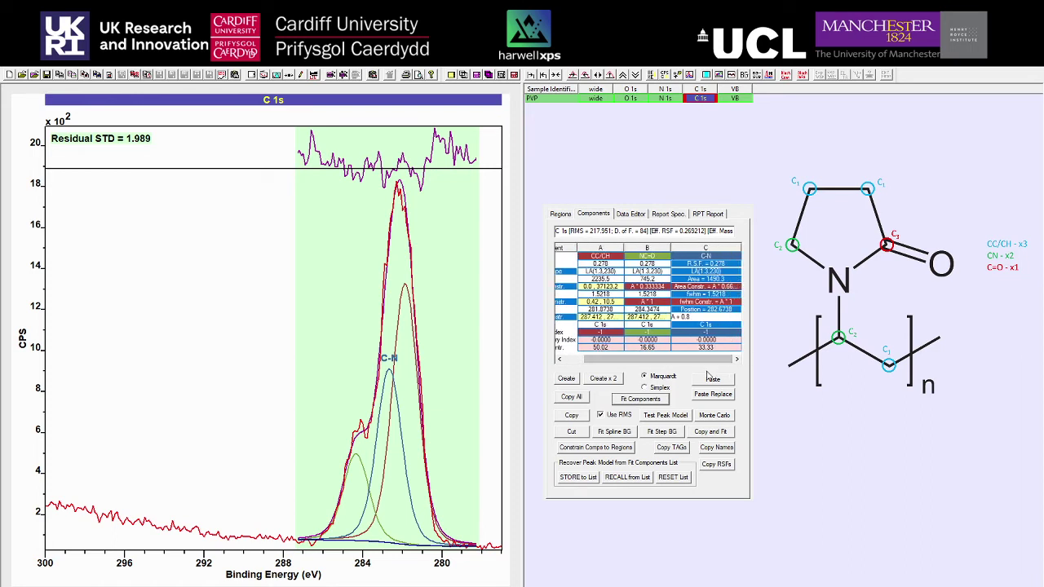
click(670, 99)
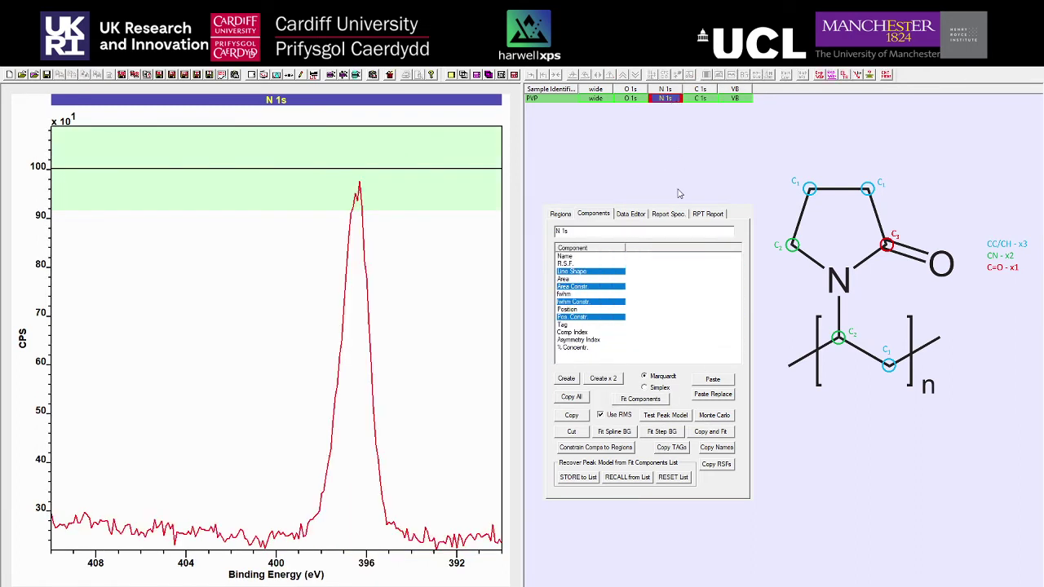
click(645, 100)
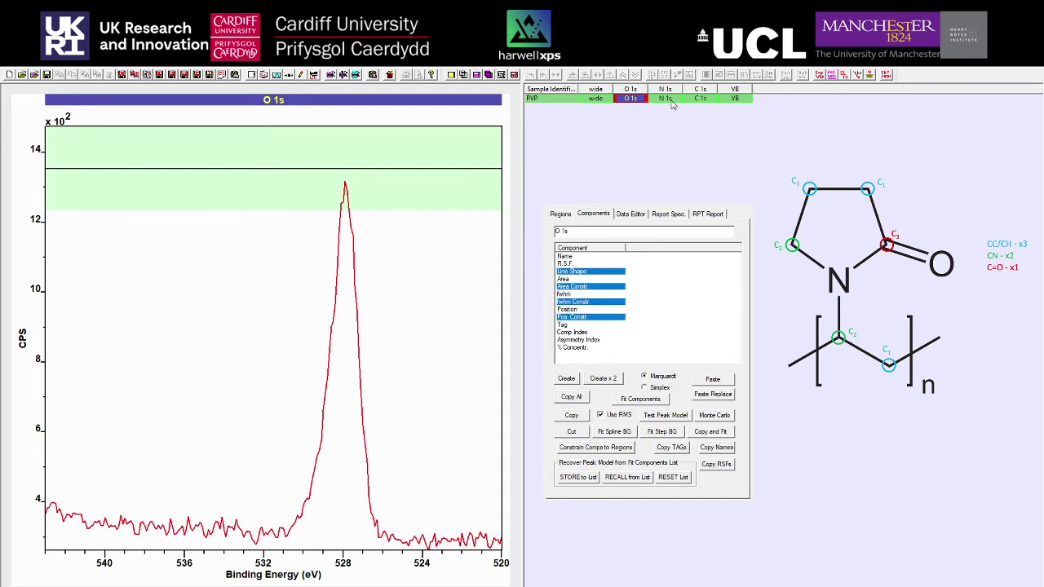
click(672, 101)
click(560, 213)
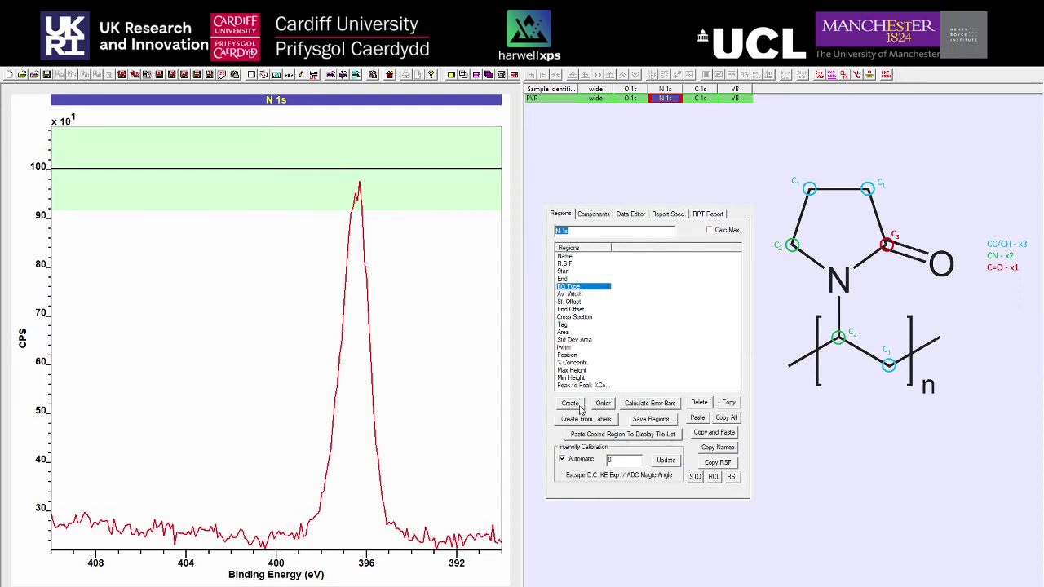
click(570, 403)
drag(71, 301, 222, 312)
drag(487, 330, 462, 331)
click(595, 215)
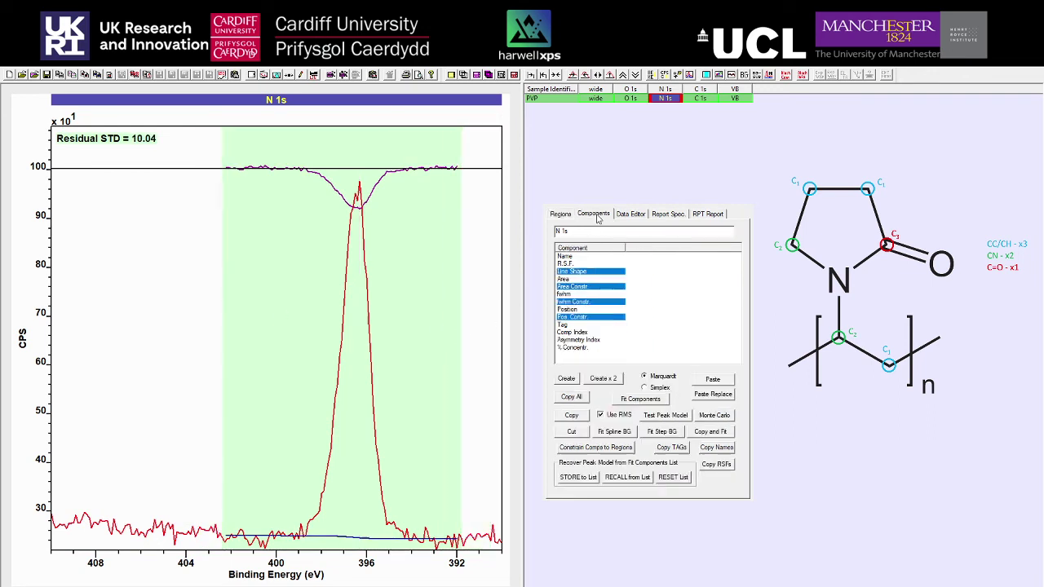
click(571, 379)
click(656, 399)
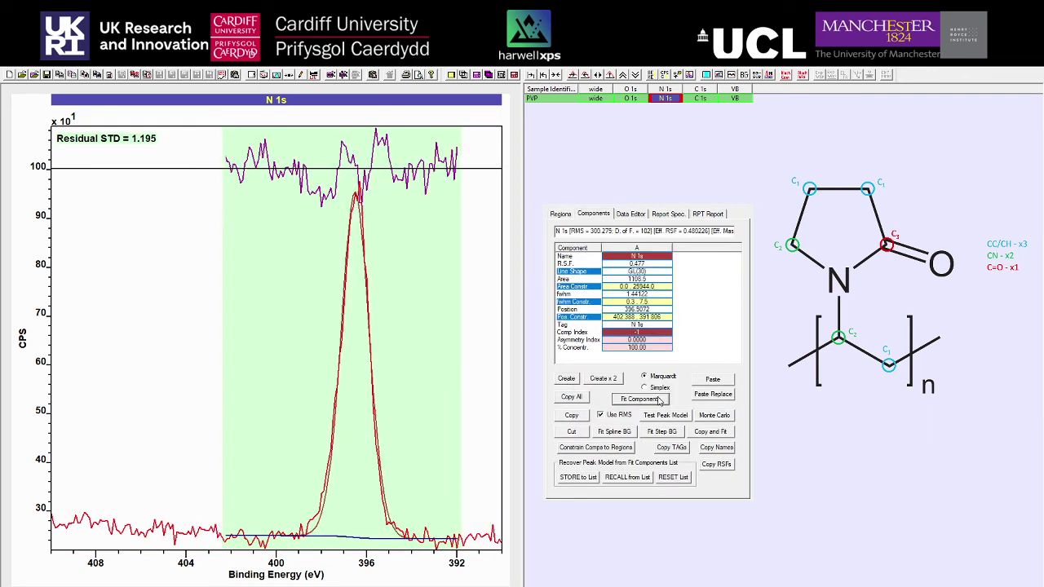
- Give O 1s a Shirley region from about 524 to 531 eV and one fitted component
click(638, 99)
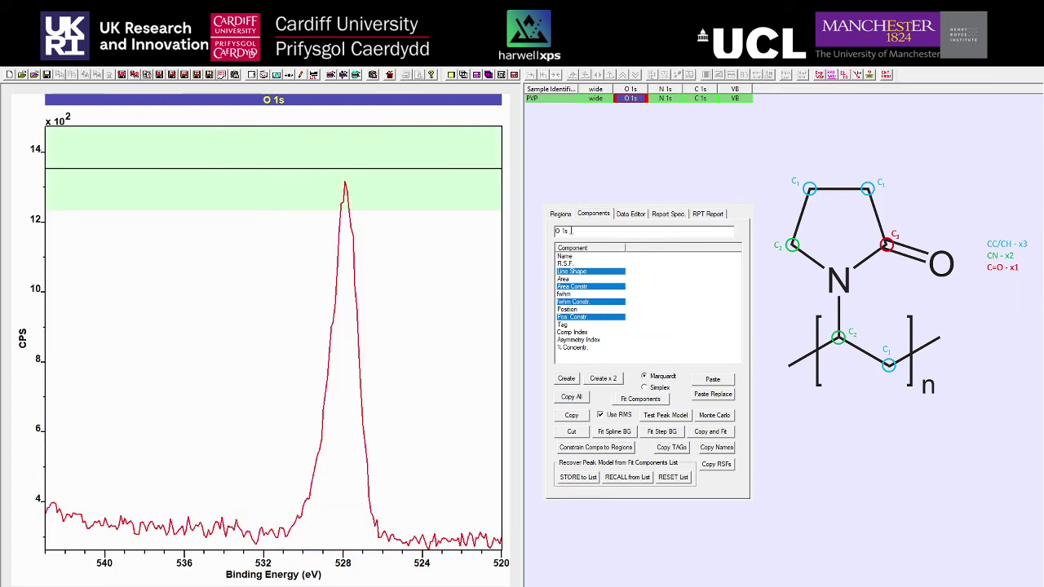
click(561, 214)
click(569, 401)
drag(499, 351, 441, 351)
drag(62, 283, 246, 308)
click(590, 215)
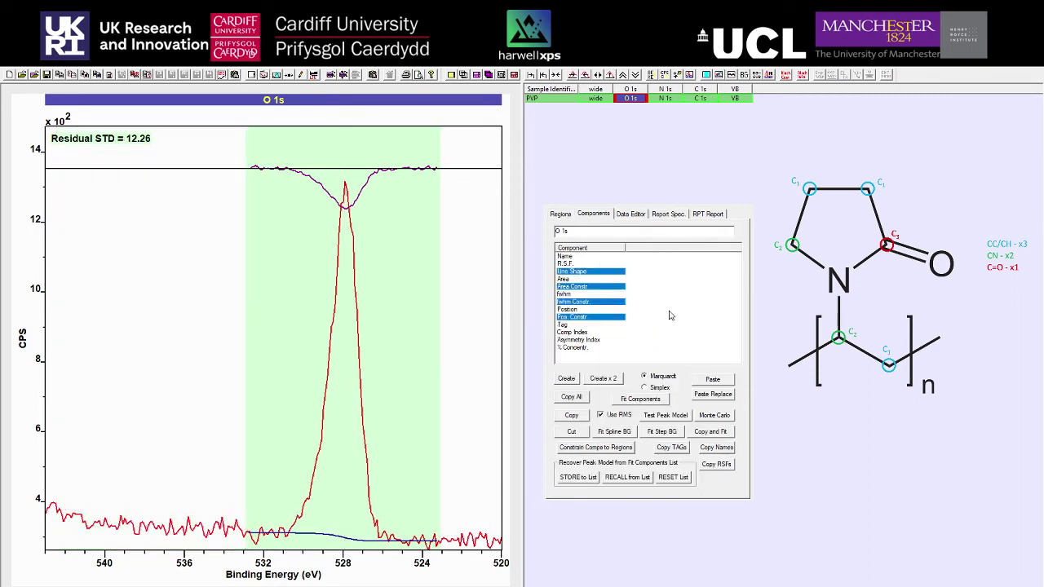
click(570, 378)
click(640, 399)
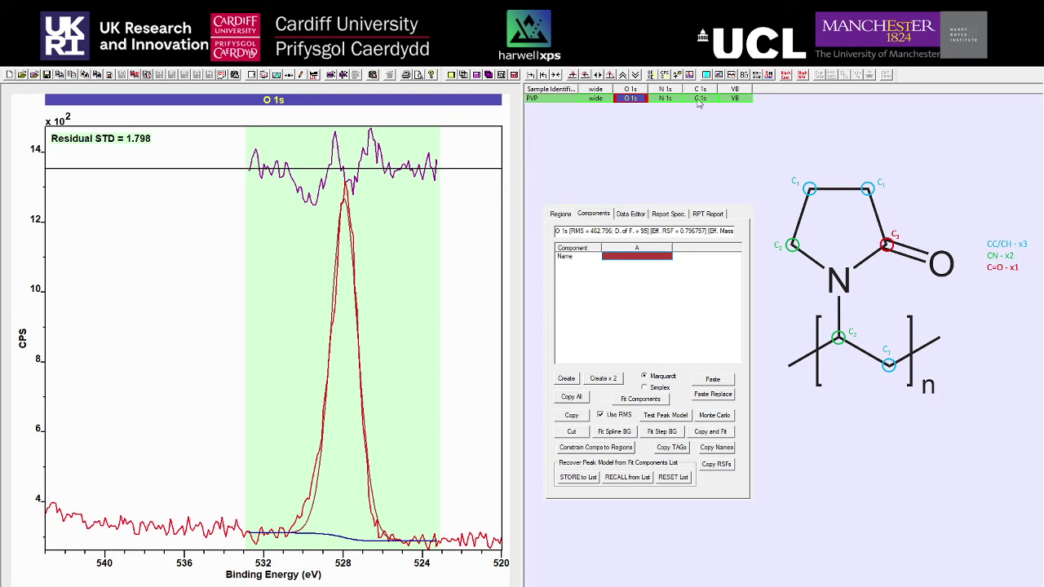
click(700, 98)
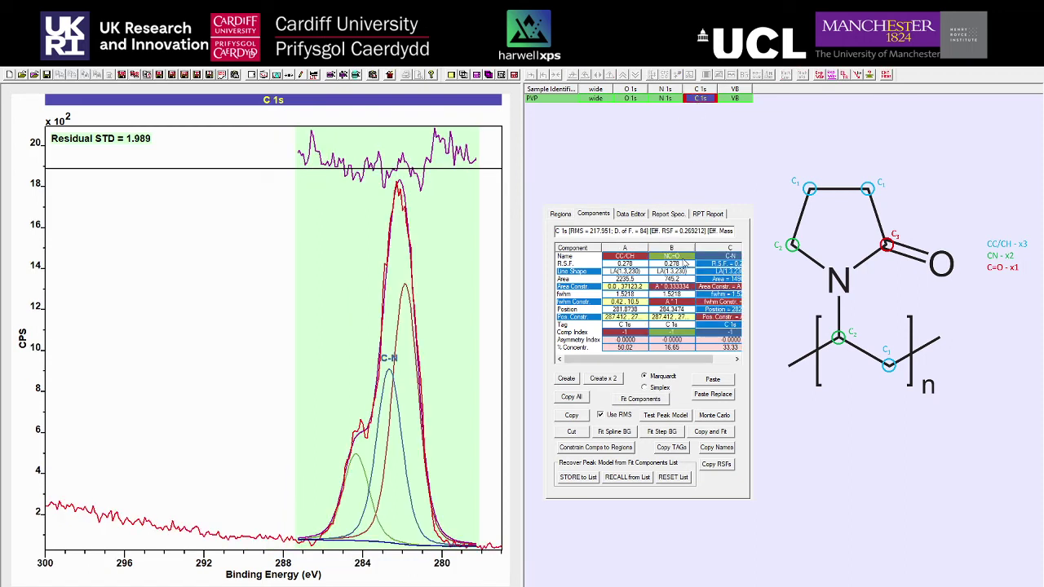
- Set the NC=O component index to 2 and CC/CH to 3, then re-run the C 1s fit
click(628, 336)
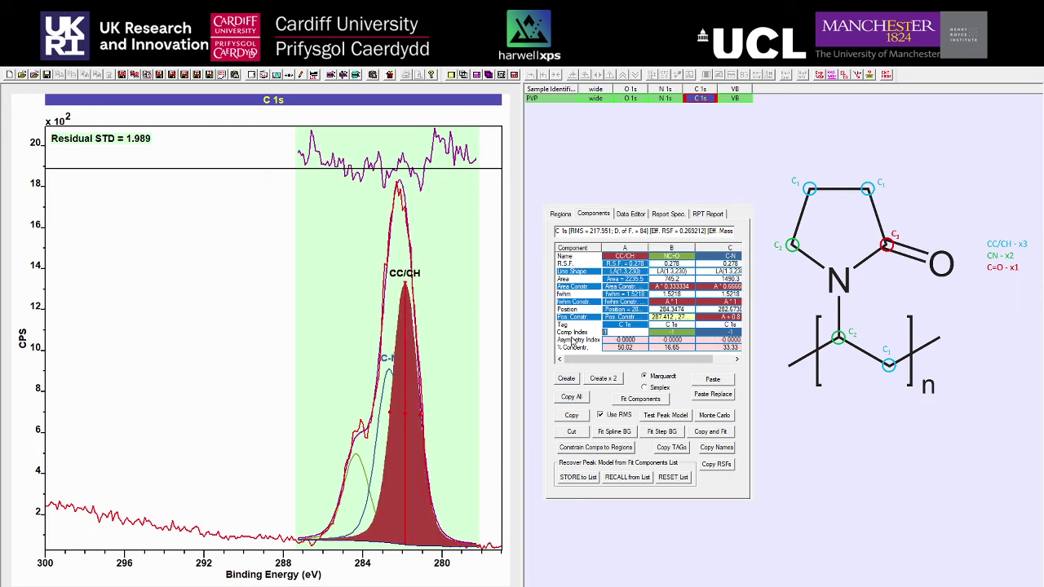
click(671, 332)
text(2)
key(Return)
click(721, 334)
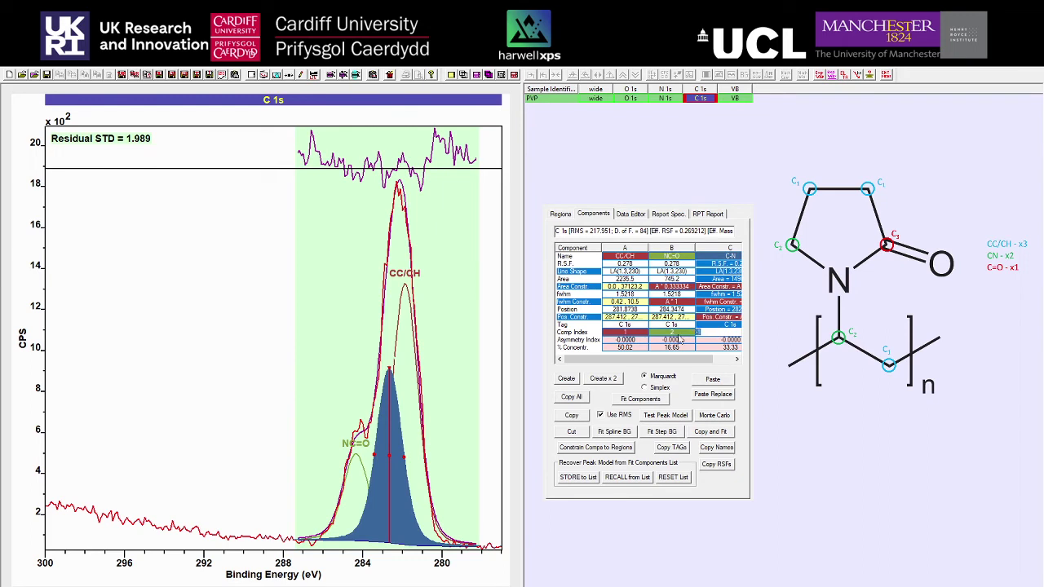
drag(677, 362, 698, 363)
click(608, 329)
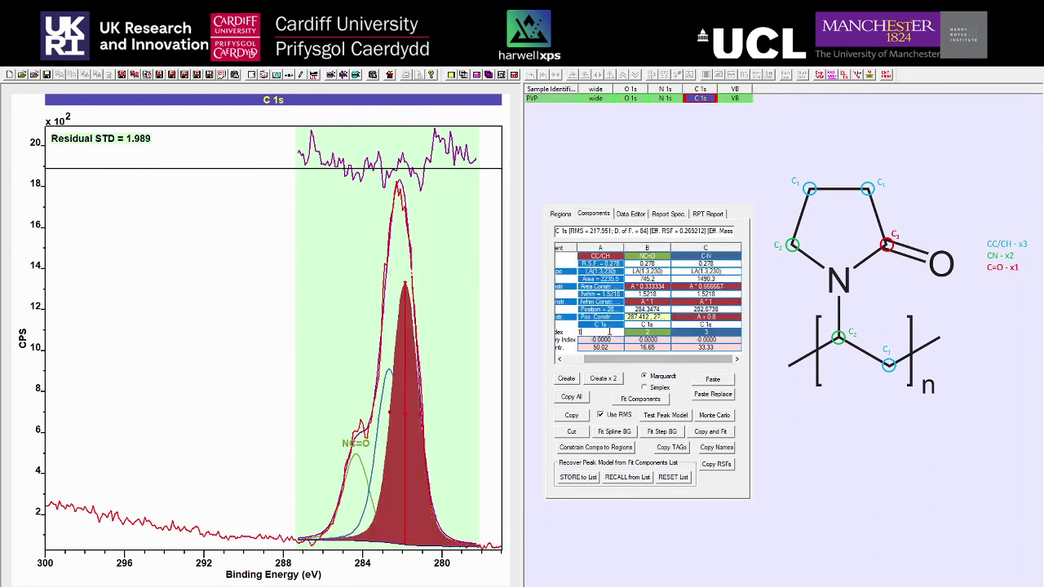
text(3)
key(Return)
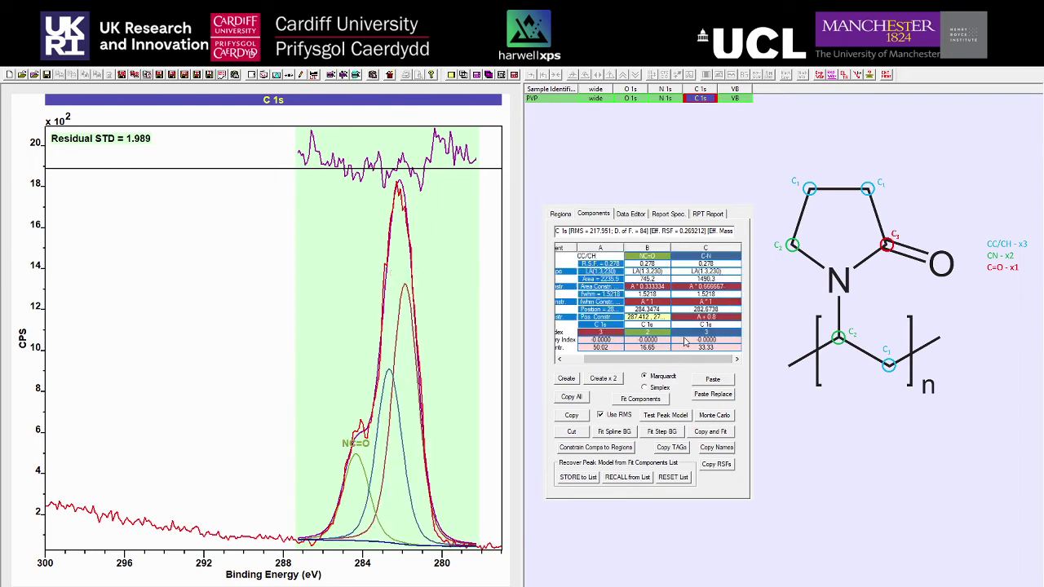
click(685, 341)
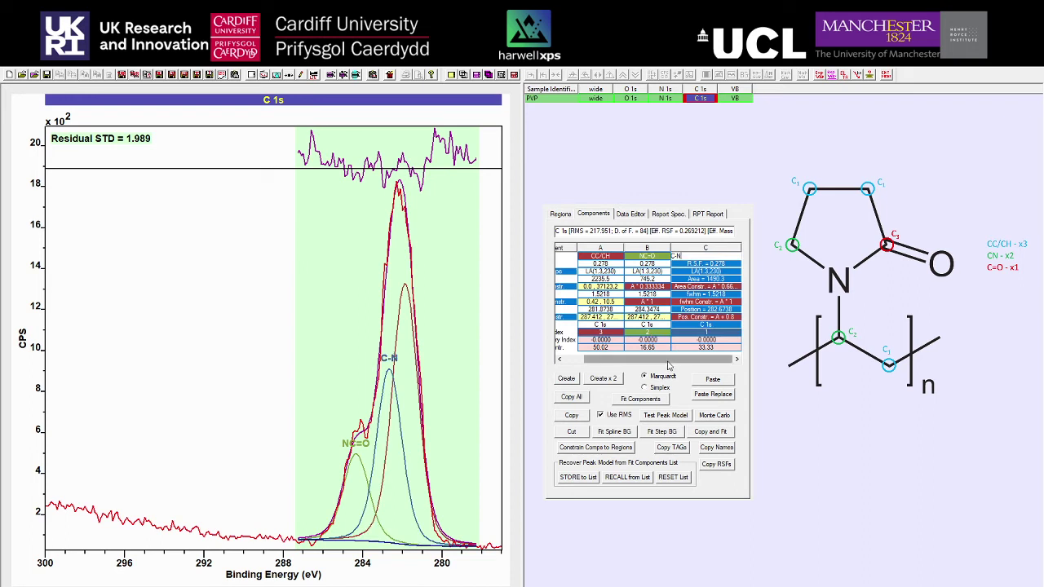
click(635, 400)
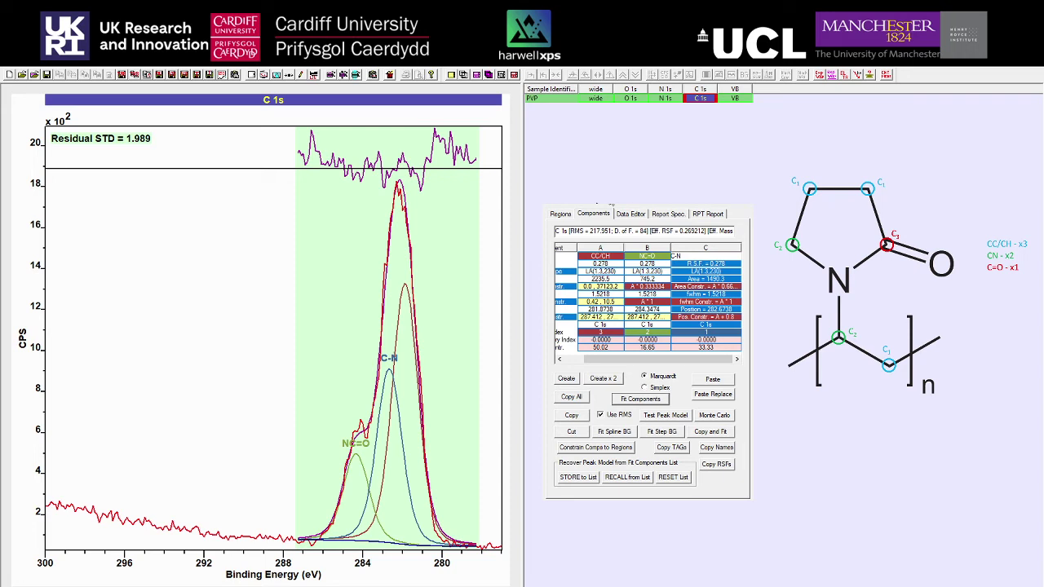
- Turn on 'Colour Components using Comp Index' in the graph display colour options
click(610, 332)
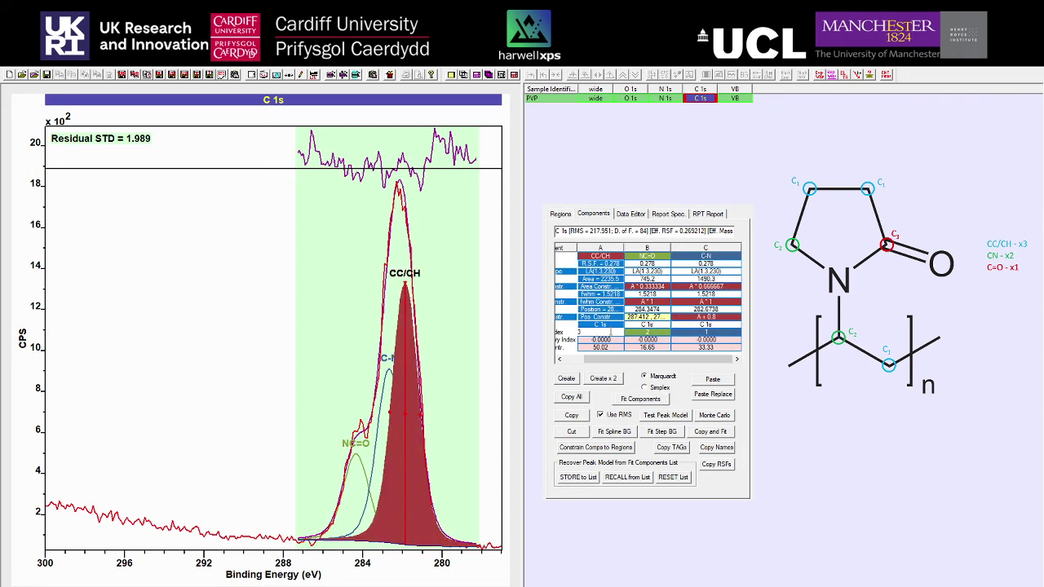
click(264, 75)
click(93, 112)
click(118, 112)
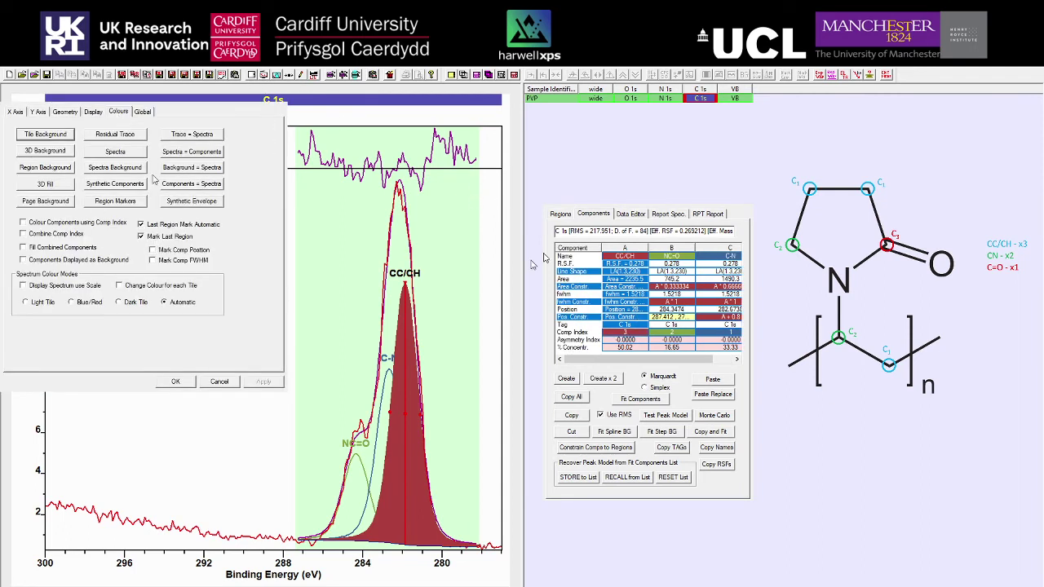
click(62, 225)
click(262, 381)
click(175, 381)
- Change the CC/CH component index to 4
click(625, 332)
text(4)
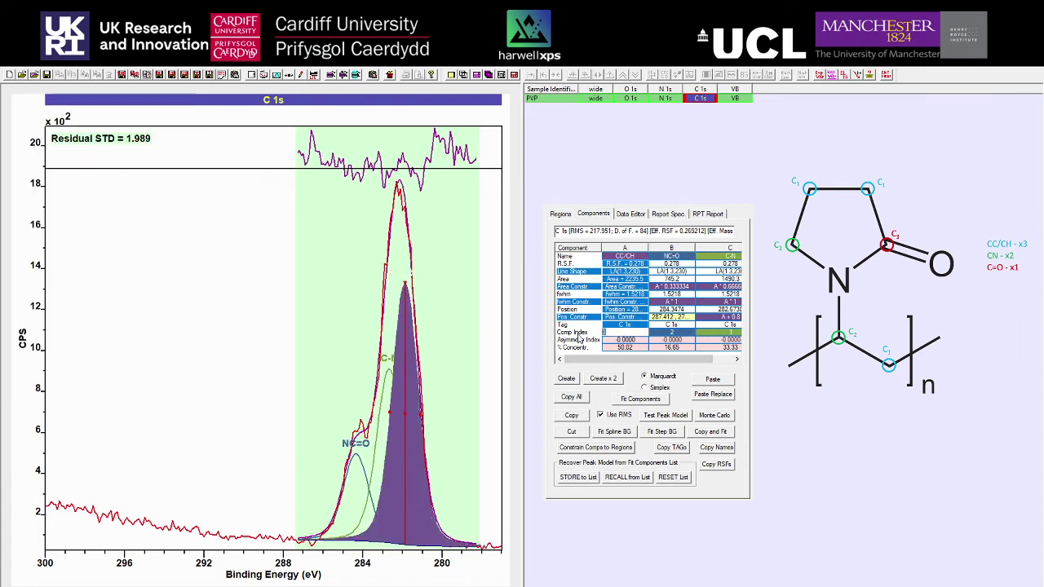
key(Return)
drag(633, 359, 647, 366)
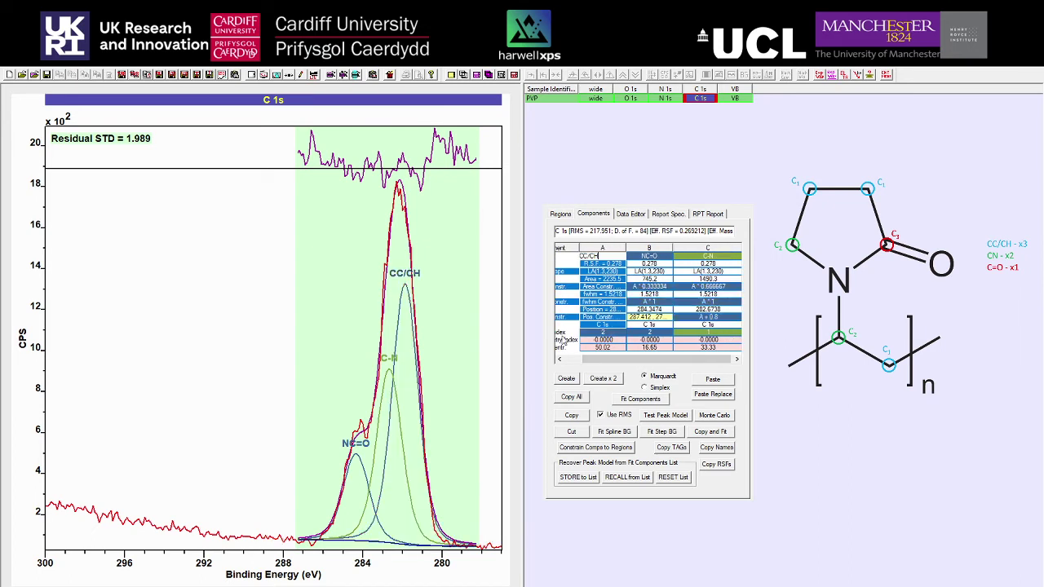
- Set the NC=O component index to 0 so it draws in red
click(616, 335)
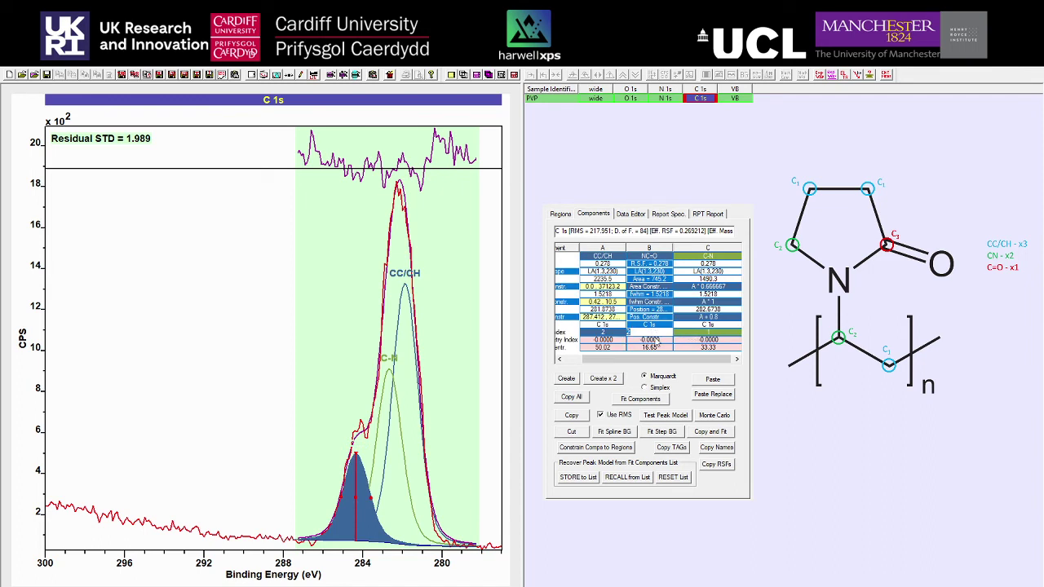
click(646, 339)
click(640, 341)
click(640, 341)
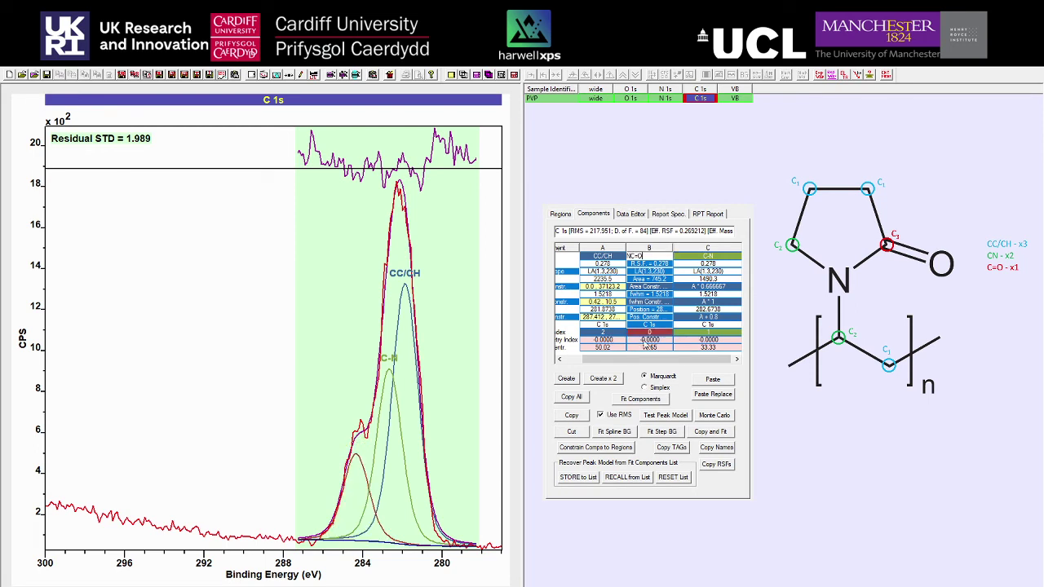
- Select the C-N and NC=O columns to check the component colours
click(693, 349)
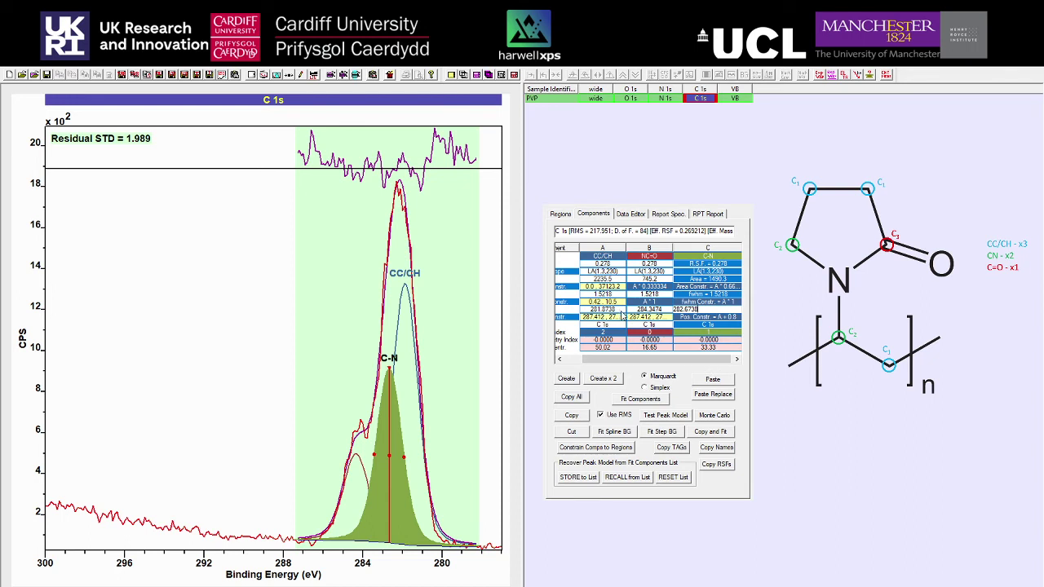
mouse_move(646, 360)
mouse_down()
mouse_move(630, 359)
mouse_move(650, 365)
mouse_up()
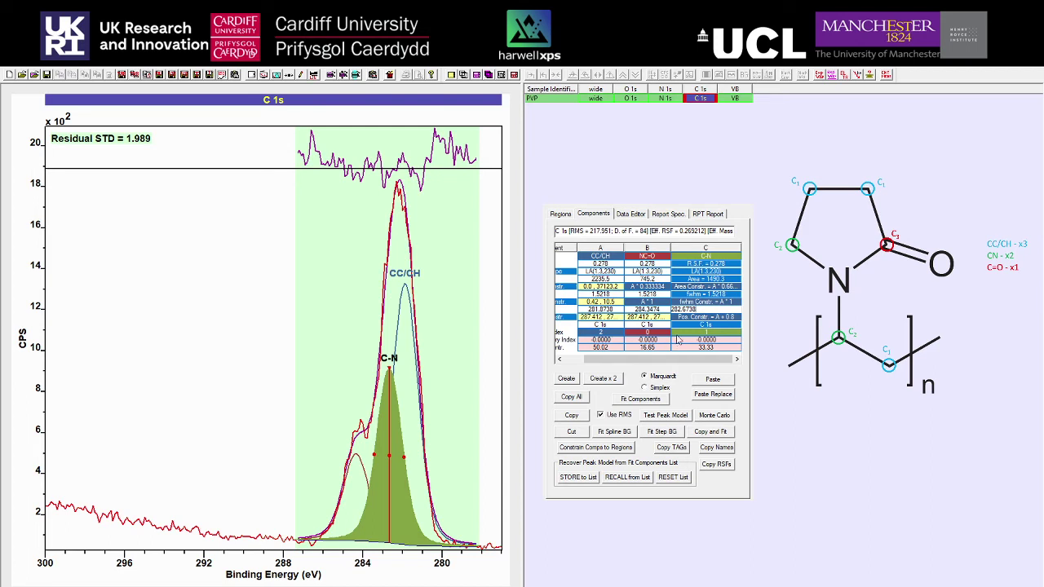
scroll(647, 364, left, 2)
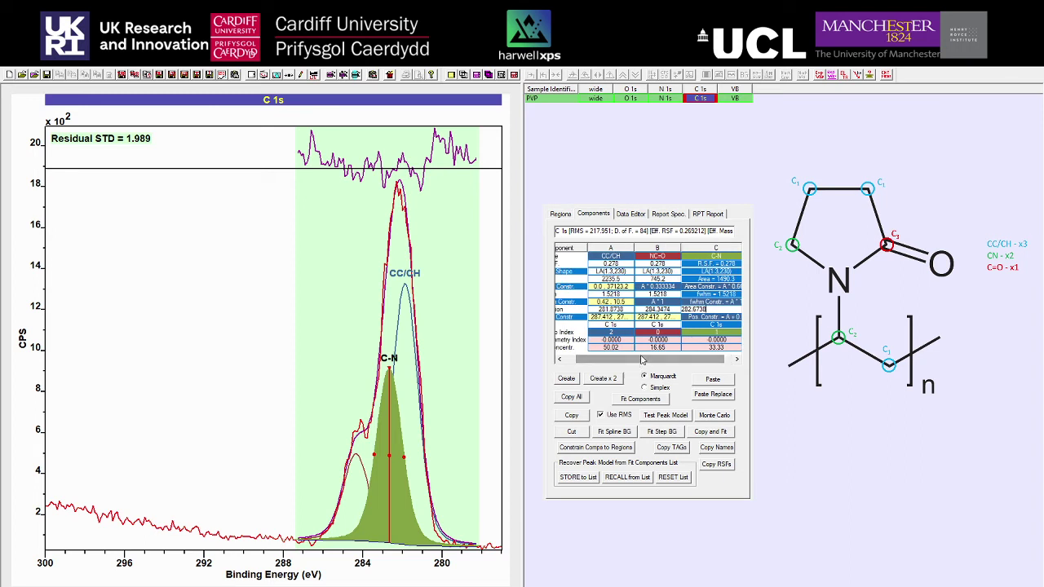
scroll(686, 364, right, 2)
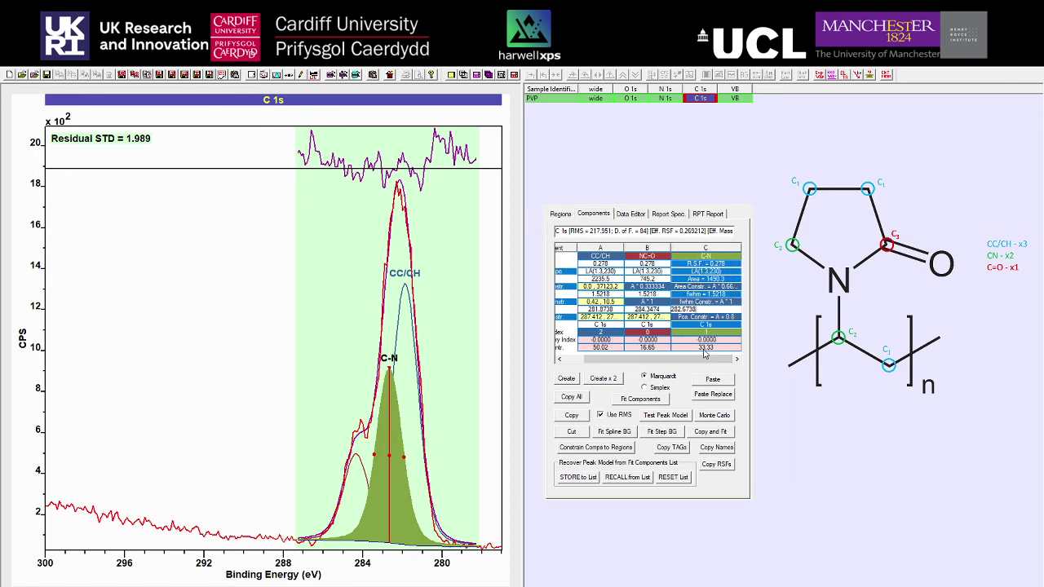
click(707, 257)
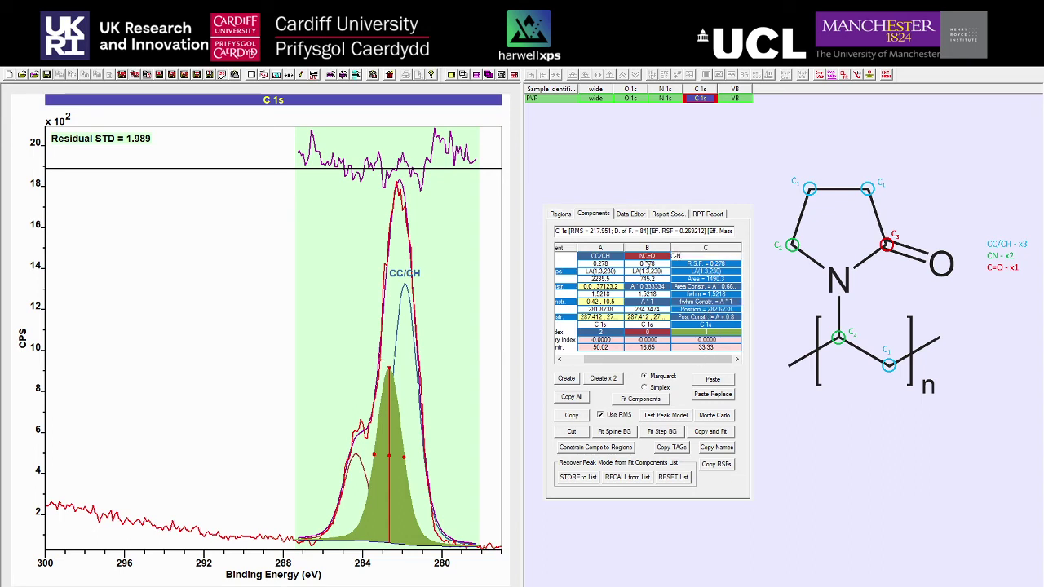
click(646, 256)
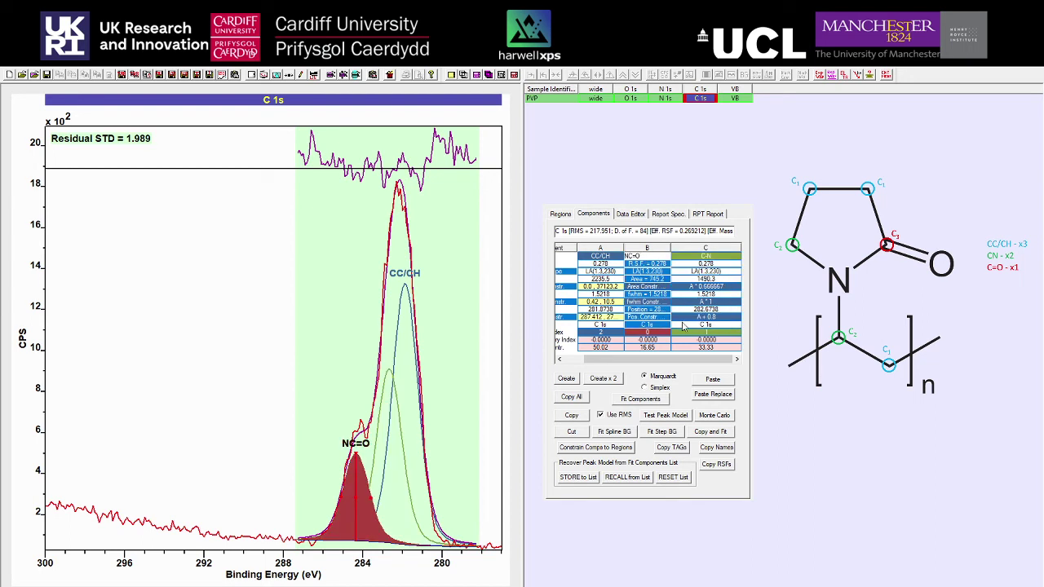
drag(674, 363, 639, 365)
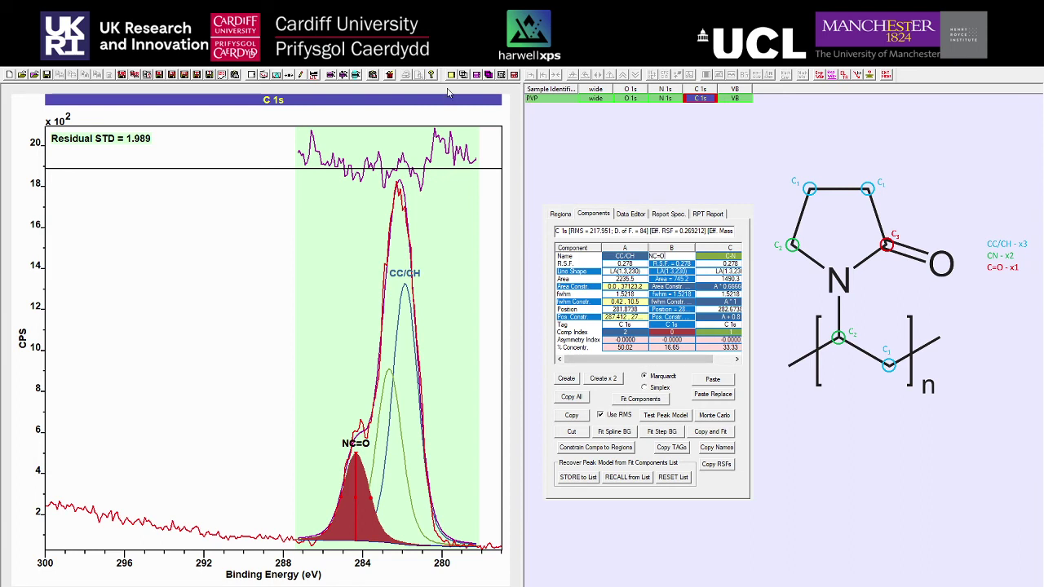
- Fill the Calibration Measured field with the CC/CH position 281.8738 eV, True value 285 eV
click(291, 75)
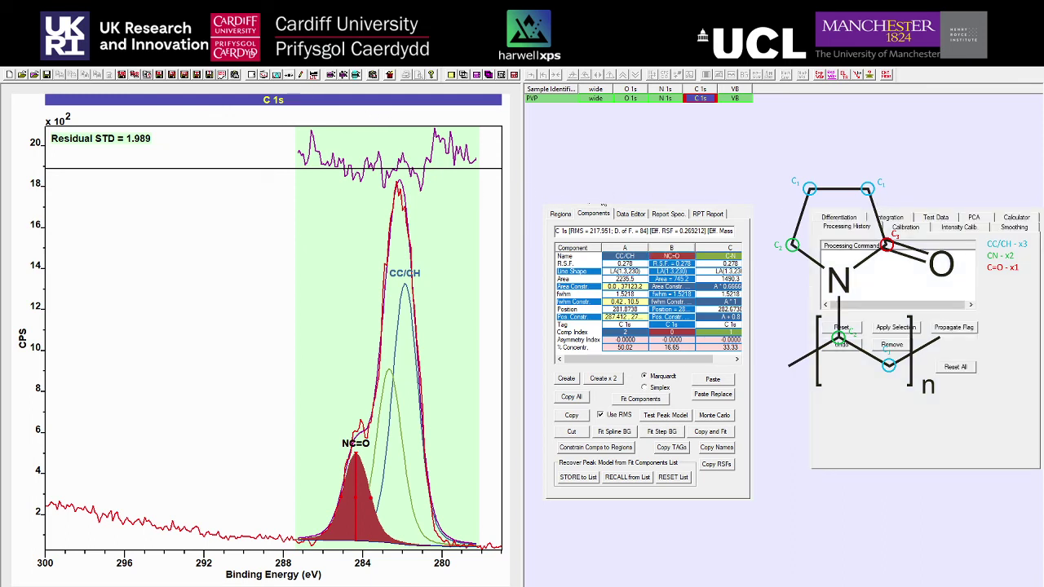
click(907, 226)
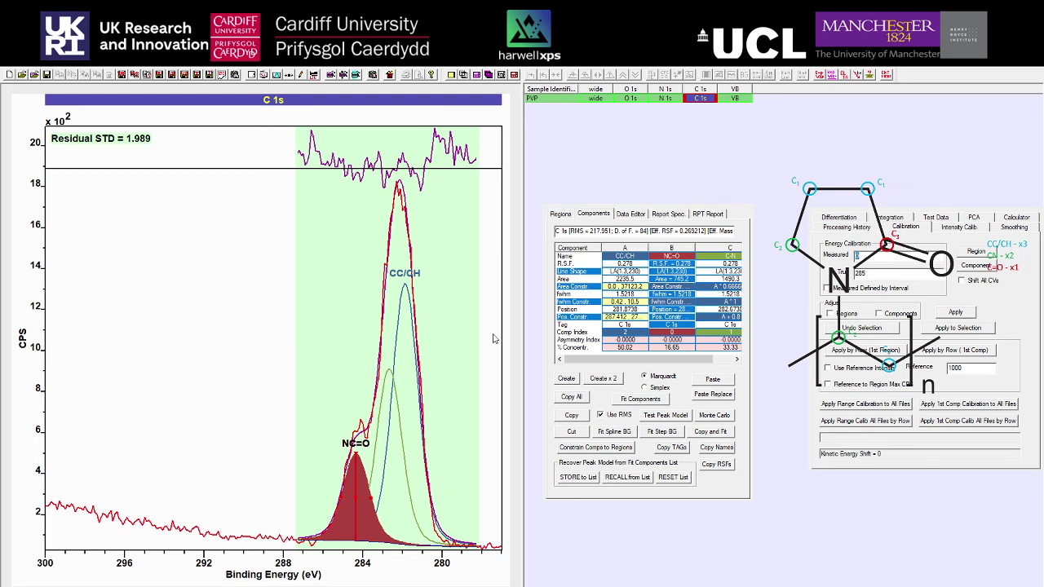
click(401, 177)
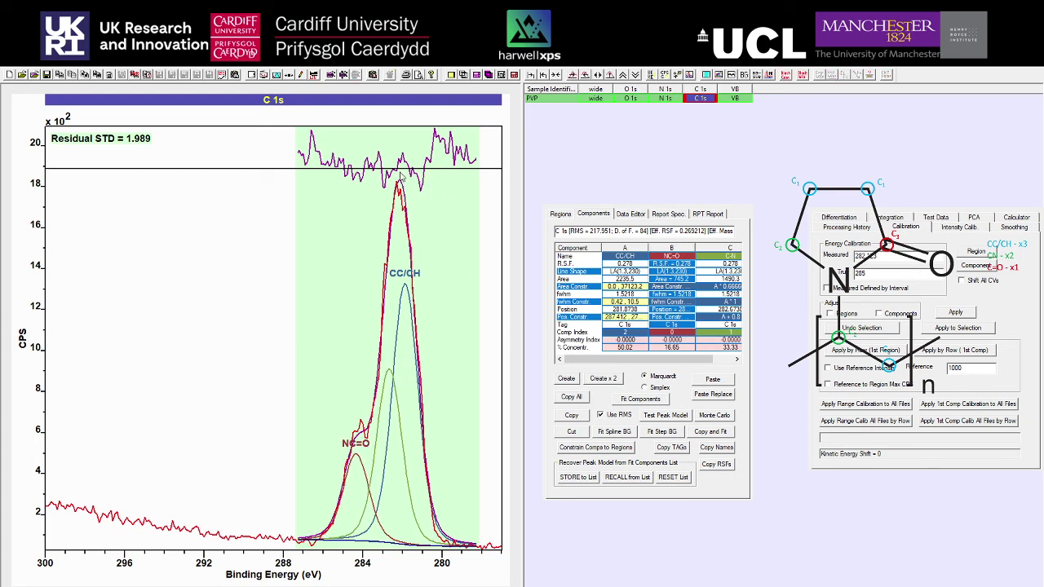
click(401, 179)
click(633, 272)
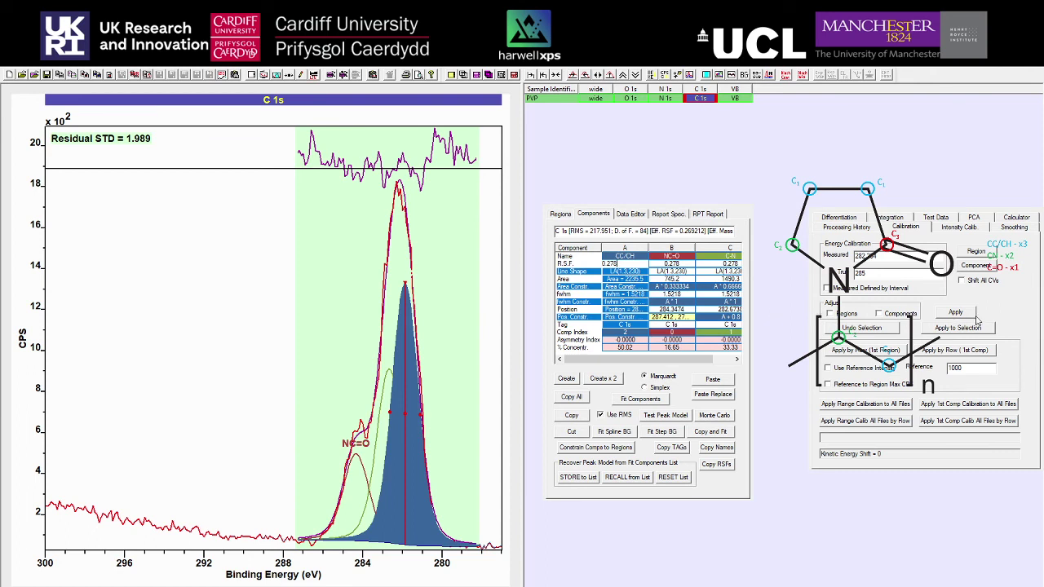
click(978, 267)
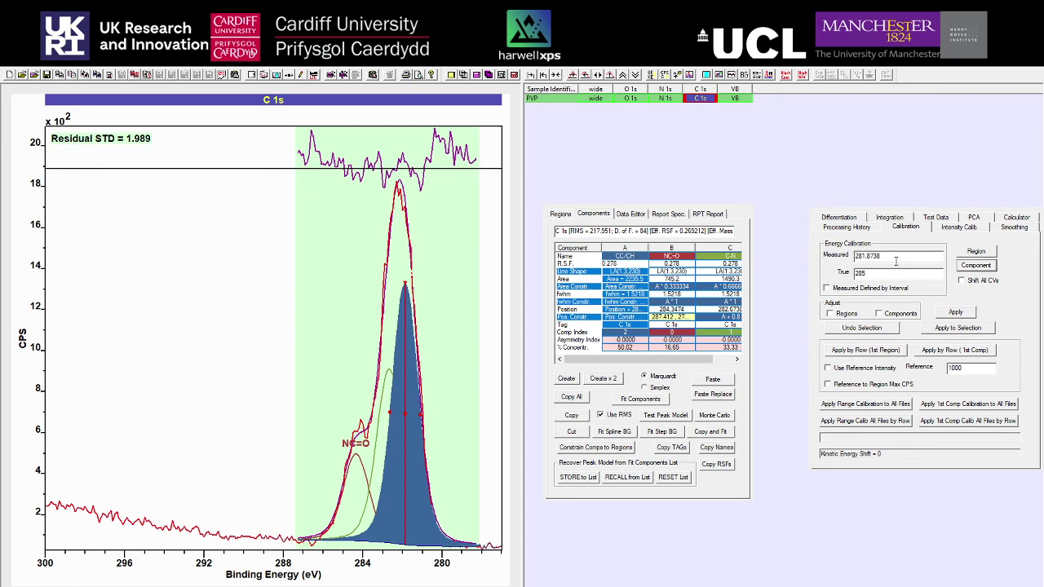
- Select all PVP regions and apply a trial energy calibration to the C 1s spectrum
click(628, 312)
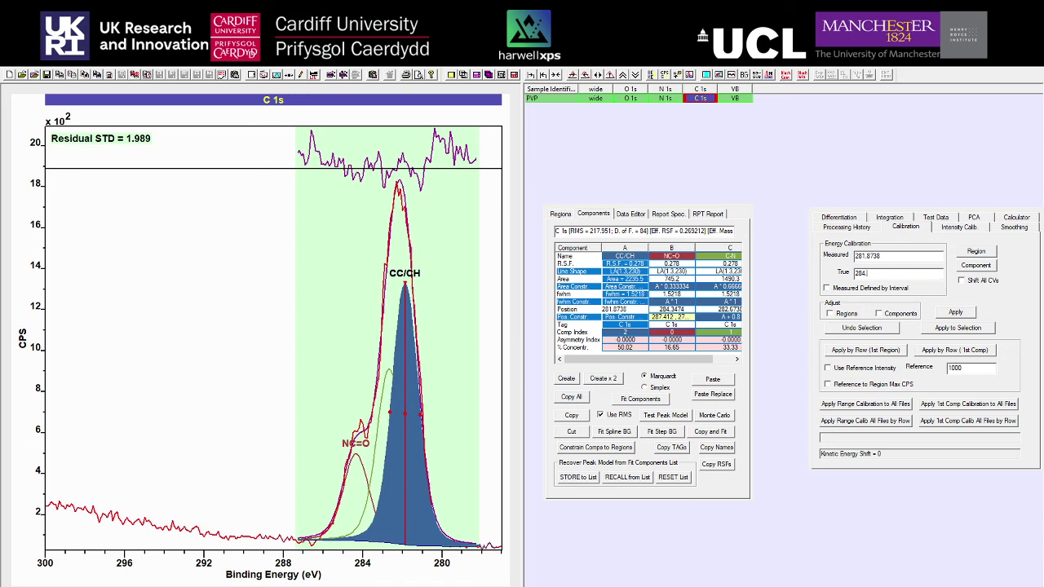
click(553, 99)
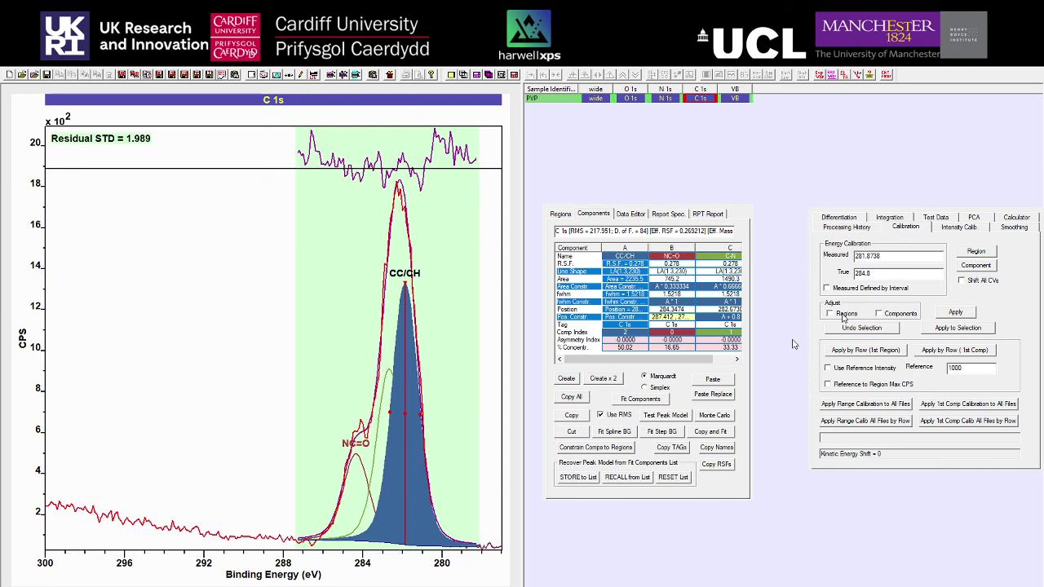
click(842, 317)
click(882, 317)
click(847, 313)
click(887, 316)
click(967, 315)
click(968, 317)
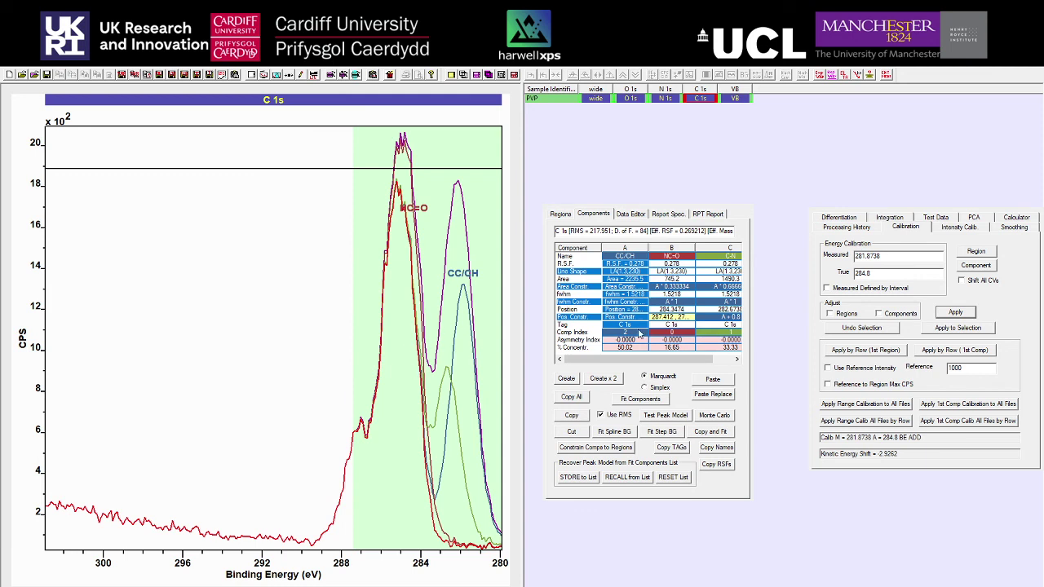
- Delete the trial calibration from history, then apply 281.8738→284.8 eV shifting components to all PVP regions
click(846, 228)
click(863, 257)
click(890, 344)
click(912, 232)
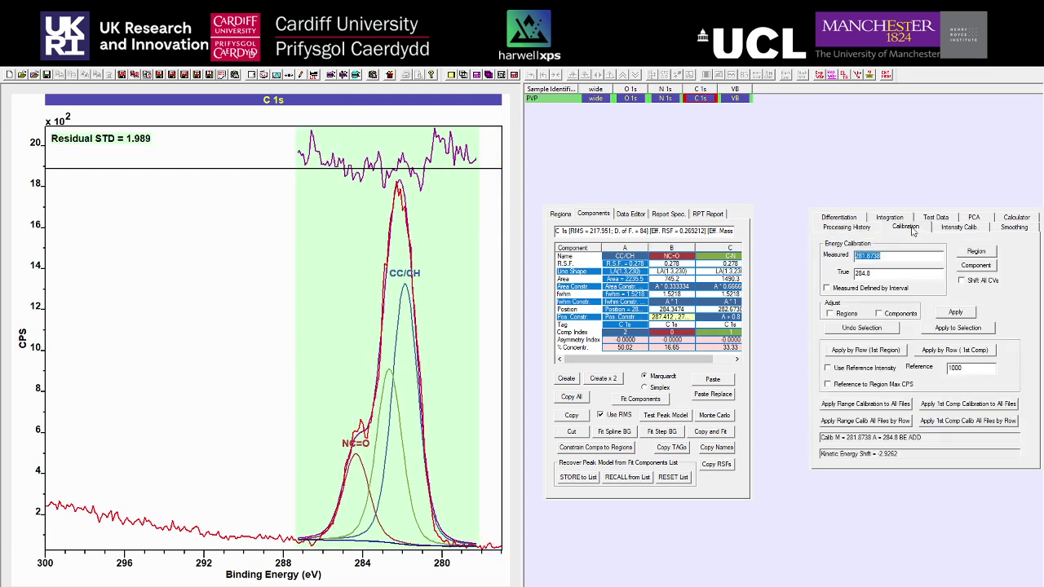
click(890, 315)
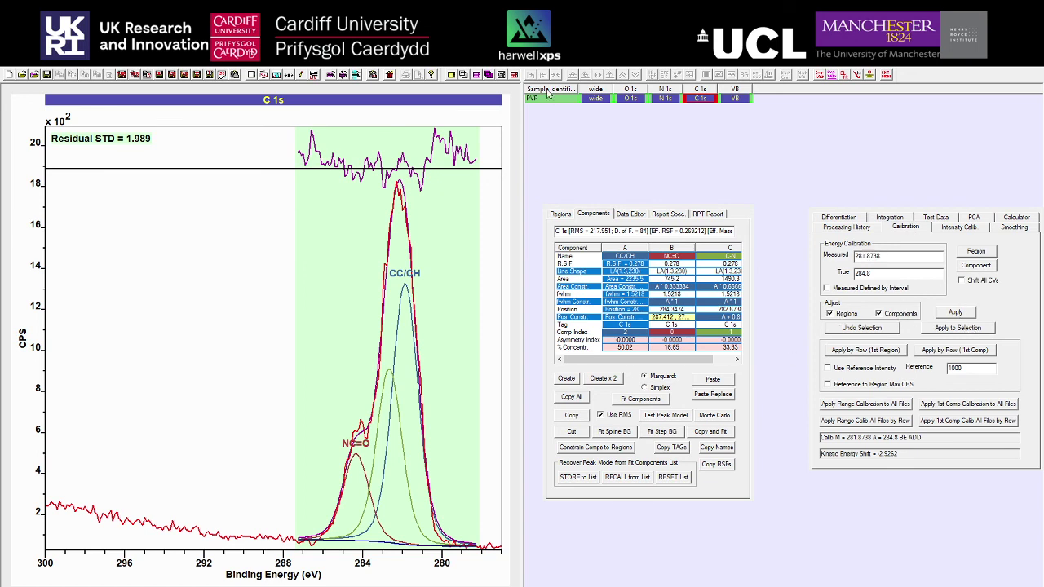
click(959, 328)
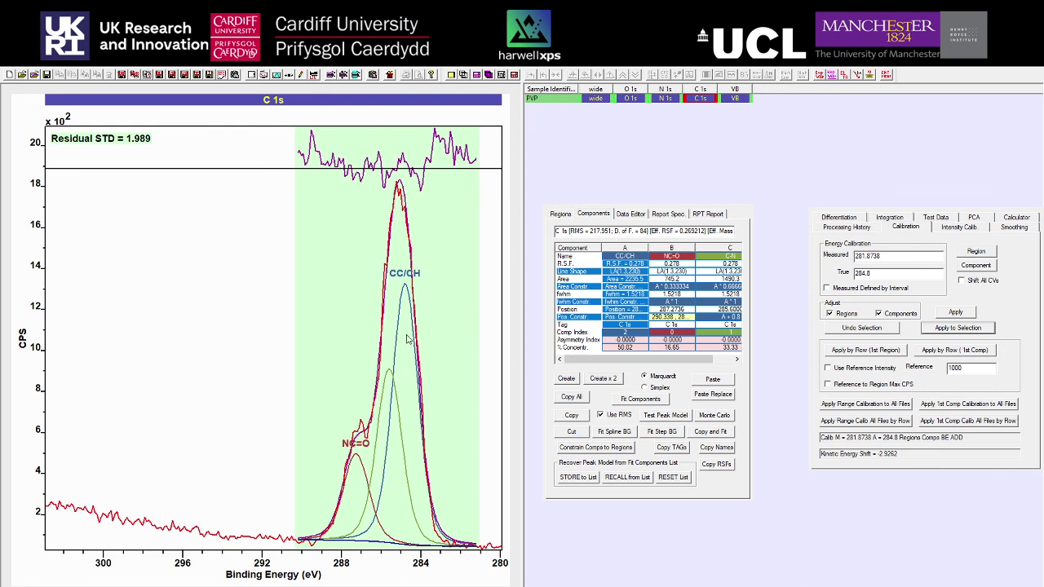